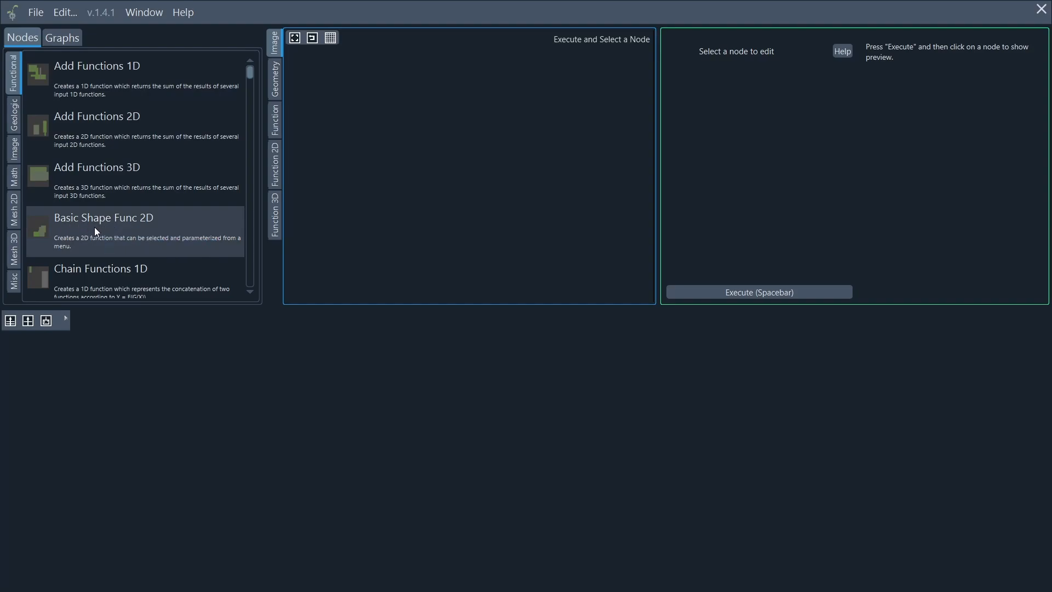
- Add a Basic Shape Func 2D node to the empty graph, select it and examine its pyramid preview from another angle
drag(95, 226, 475, 373)
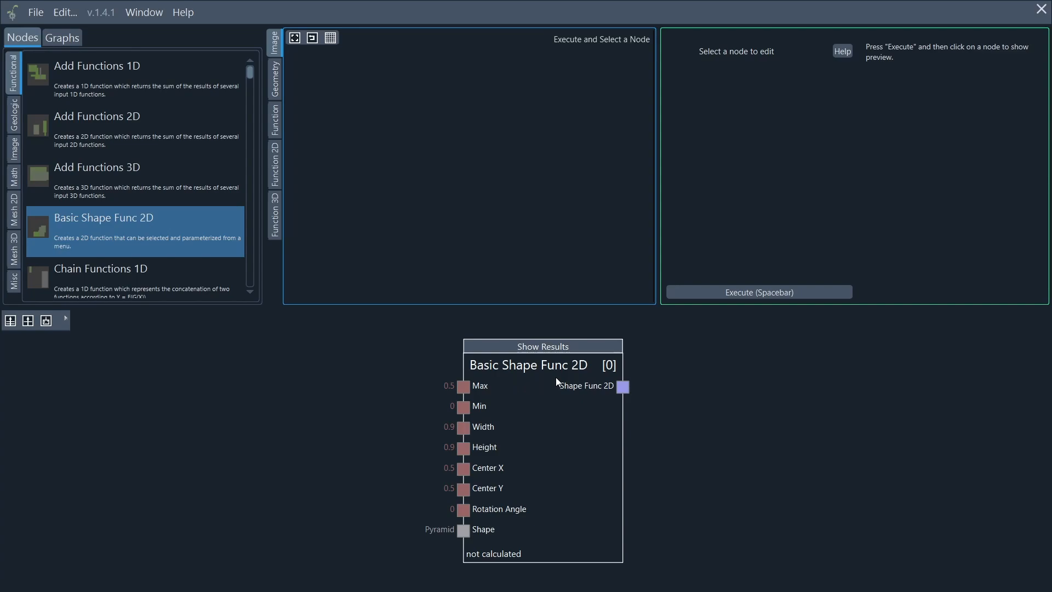
click(556, 439)
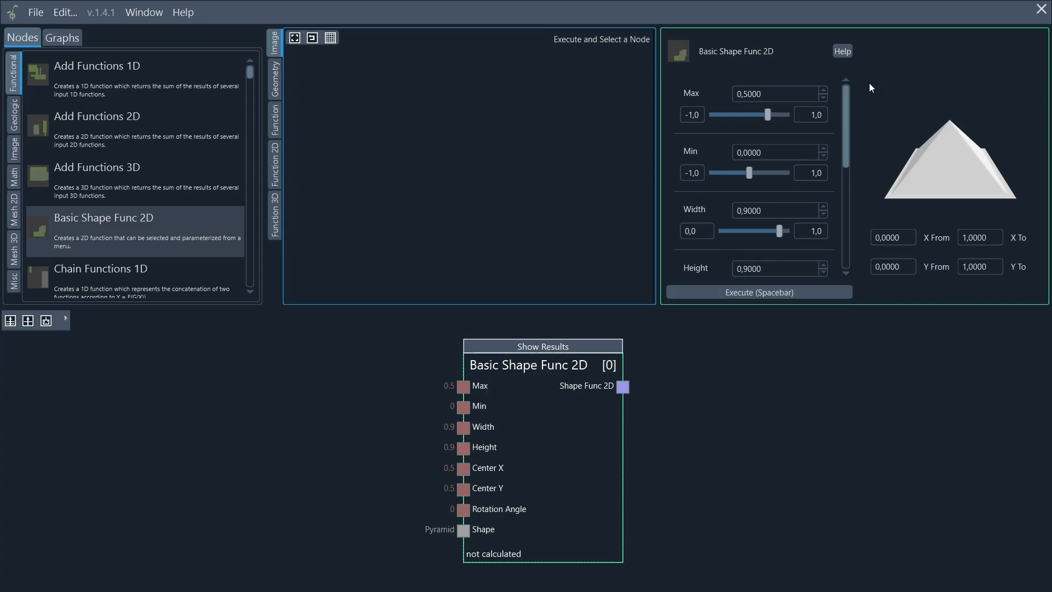
mouse_move(845, 119)
mouse_down()
mouse_move(846, 226)
mouse_move(845, 120)
mouse_up()
drag(889, 157, 1030, 182)
drag(903, 155, 1019, 183)
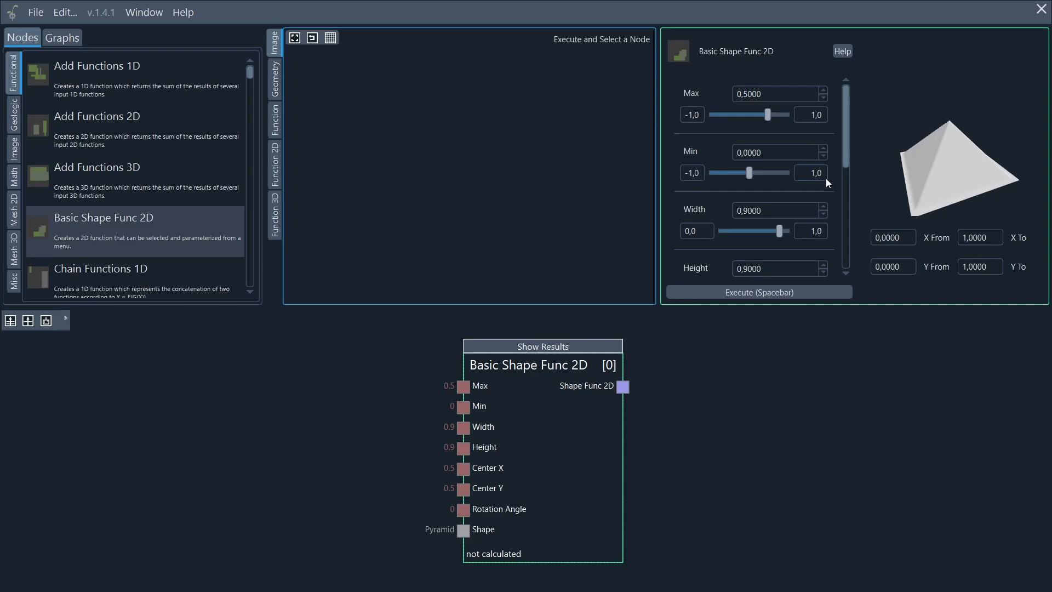
- Preview the Bell and Cone shapes for the Basic Shape Func 2D node and set its shape back to Pyramid
drag(845, 126, 844, 238)
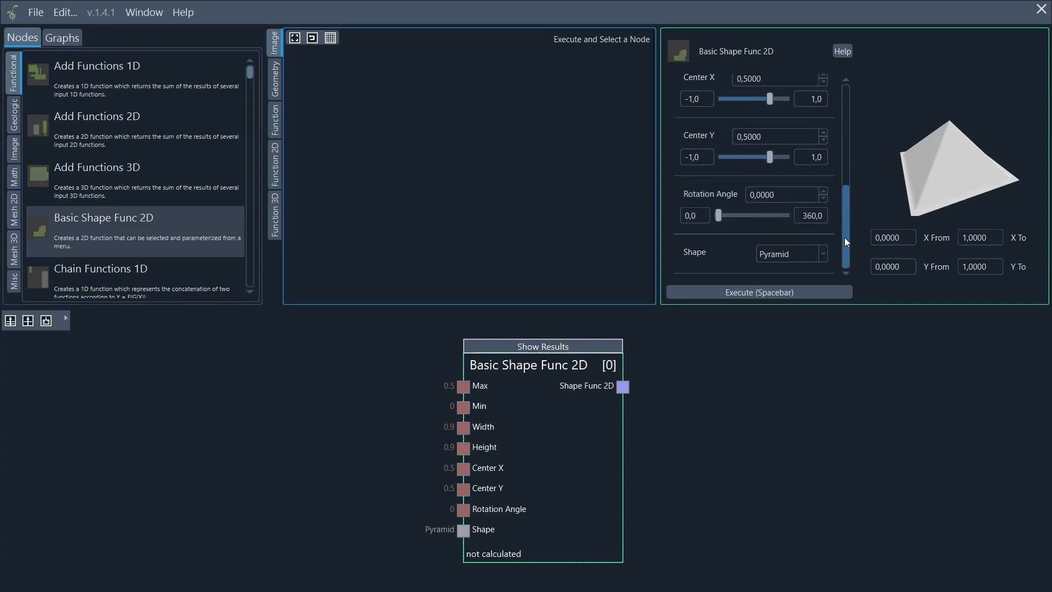
click(823, 254)
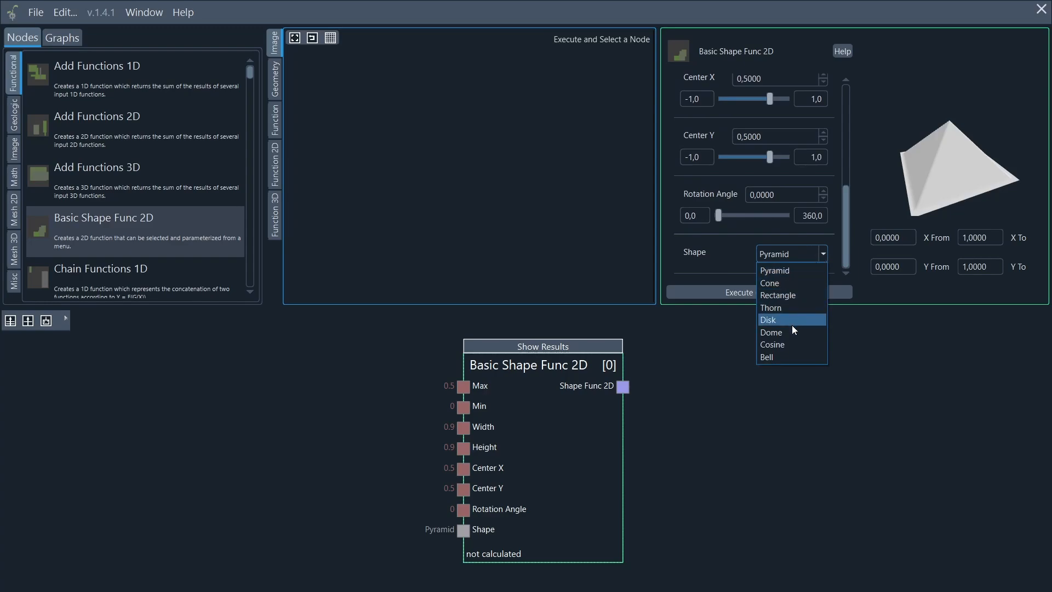
click(784, 357)
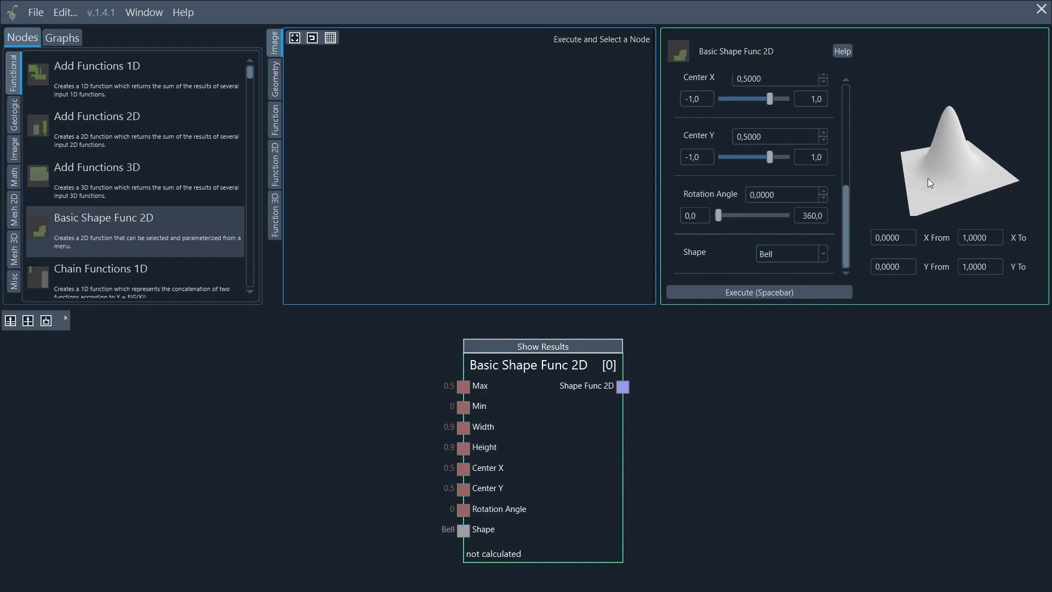
click(823, 254)
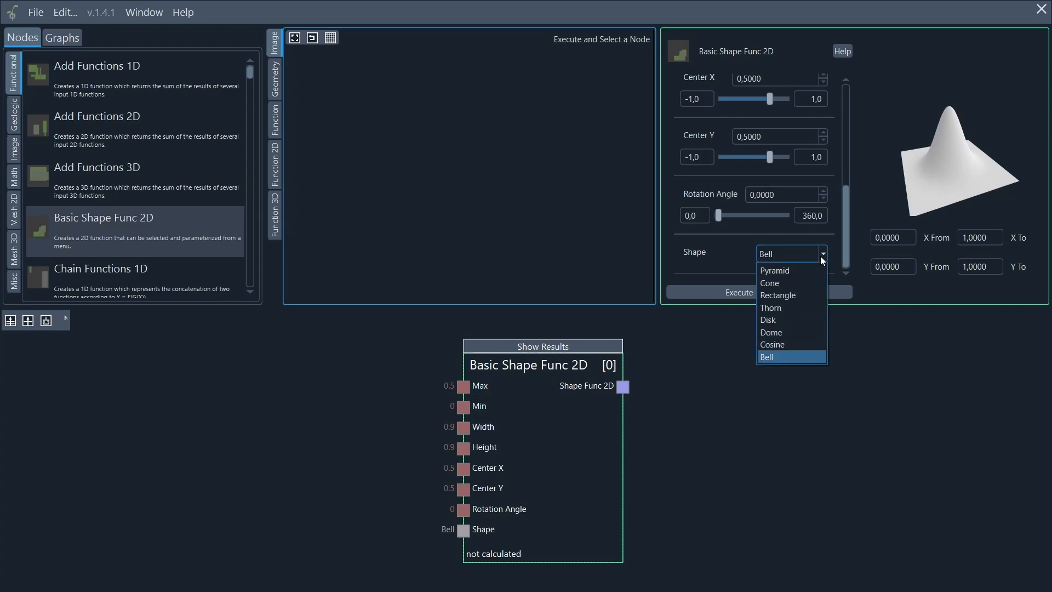
click(798, 283)
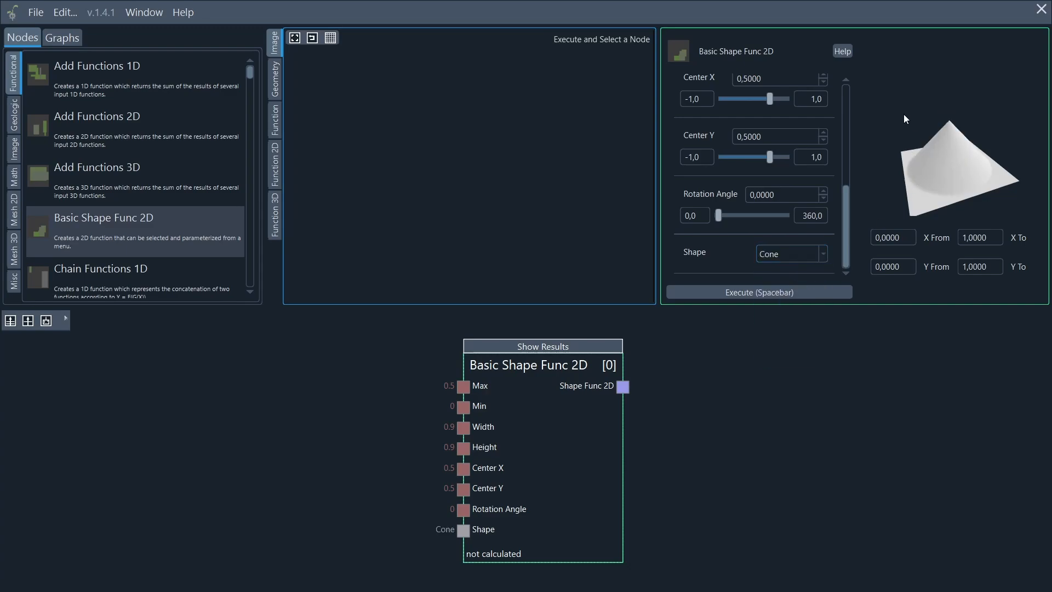
mouse_move(1018, 179)
mouse_down()
mouse_move(943, 196)
mouse_move(1010, 177)
mouse_move(1005, 169)
mouse_up()
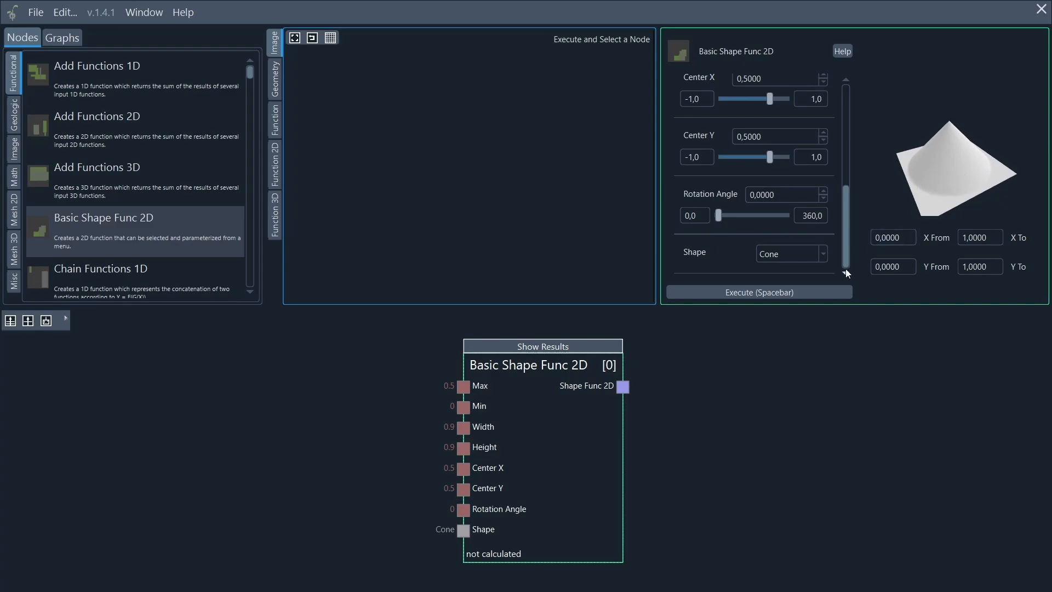
click(823, 257)
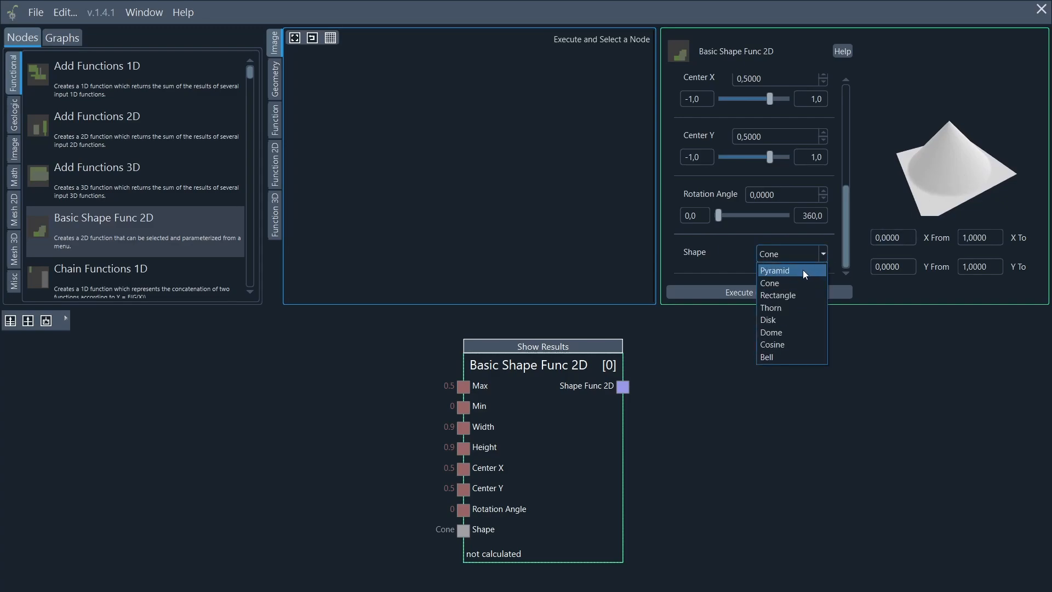
click(806, 268)
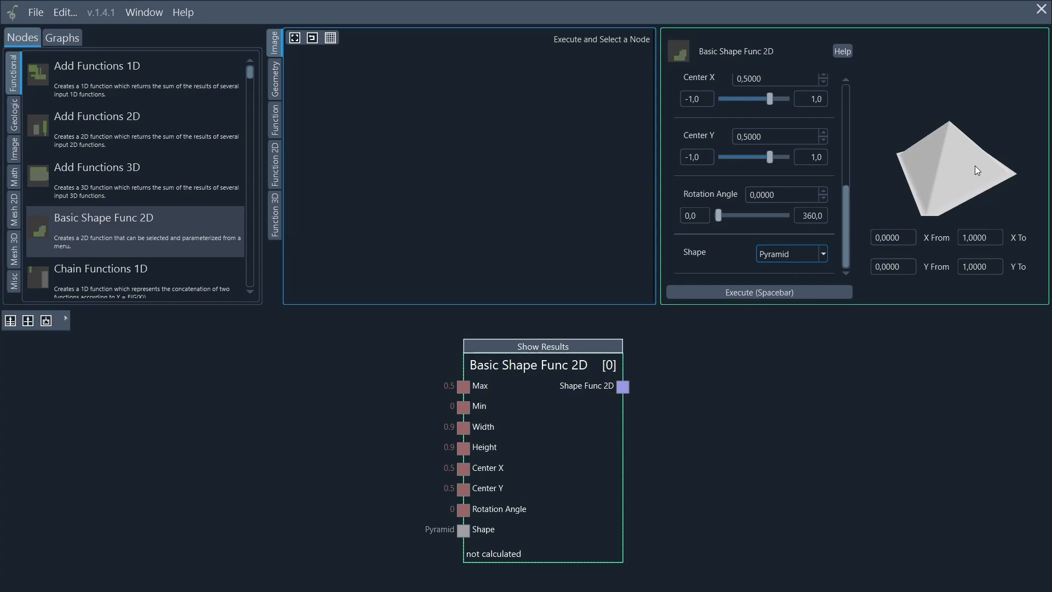
- Set the Basic Shape Func 2D node's Max to 0.8, Width to 0.78 and Height to 0.94
drag(846, 241, 841, 119)
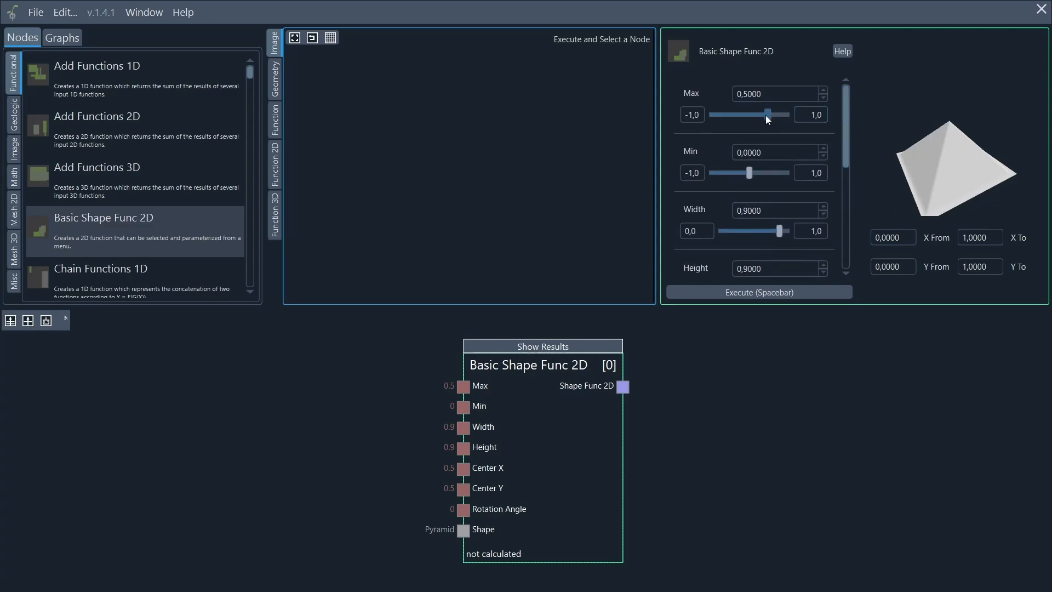
drag(766, 115, 778, 117)
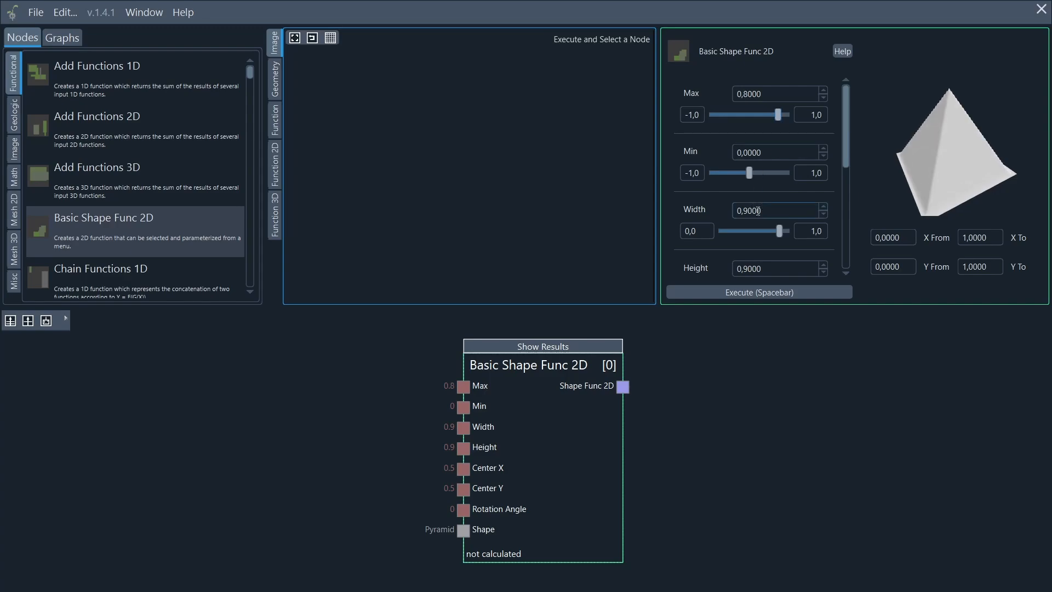
mouse_move(778, 234)
mouse_down()
mouse_move(763, 232)
mouse_move(772, 232)
mouse_up()
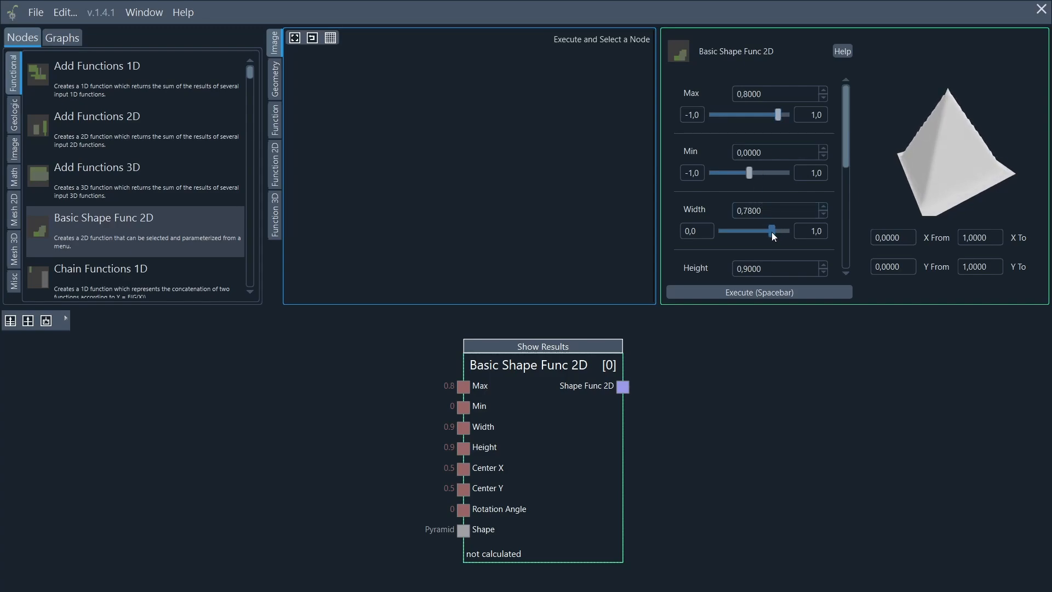
drag(842, 157, 842, 213)
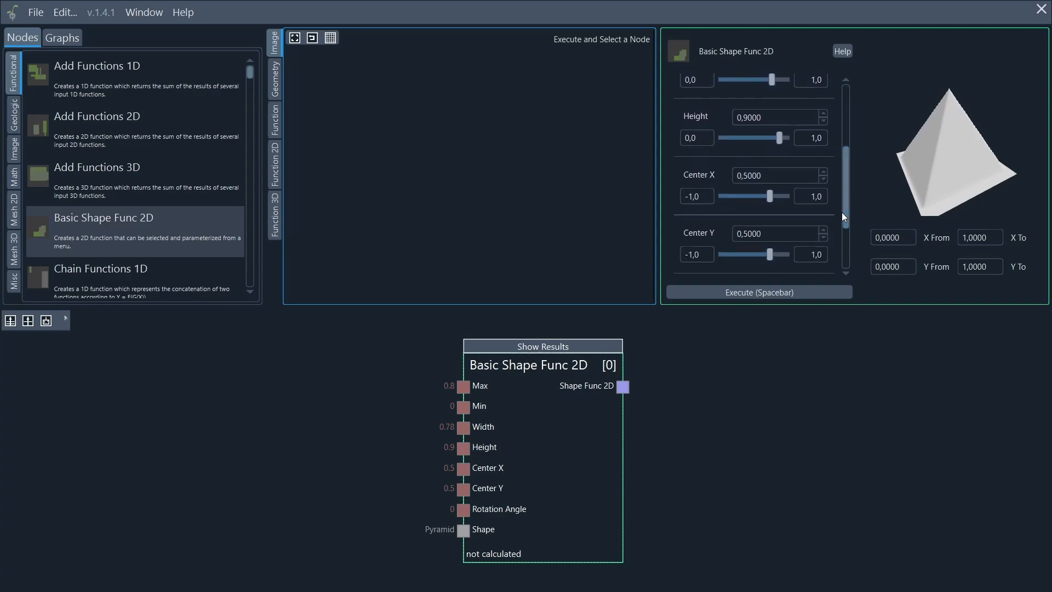
drag(778, 139, 780, 139)
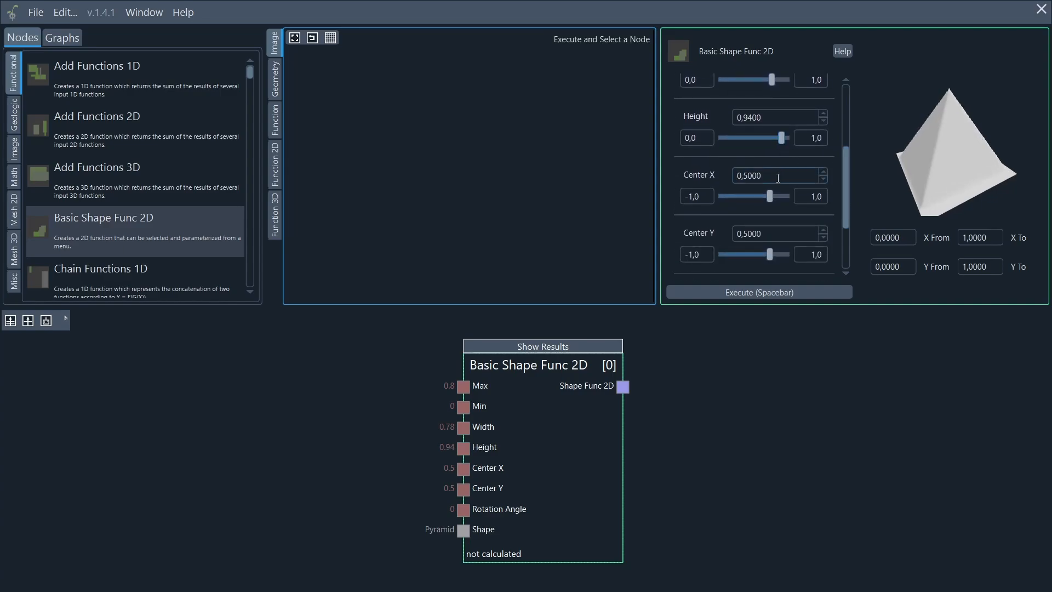
- Set the shape's Center X to 0.34, Center Y to 0.4 and Rotation Angle to 72, and inspect the pyramid preview
drag(772, 196, 768, 200)
drag(775, 256, 766, 255)
drag(844, 193, 843, 229)
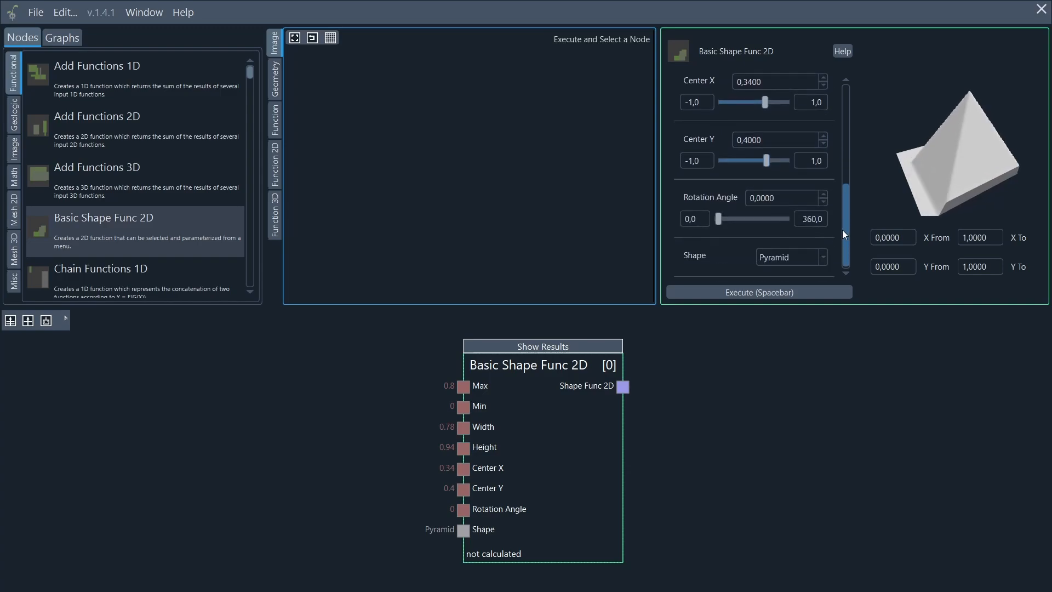
drag(718, 218, 732, 219)
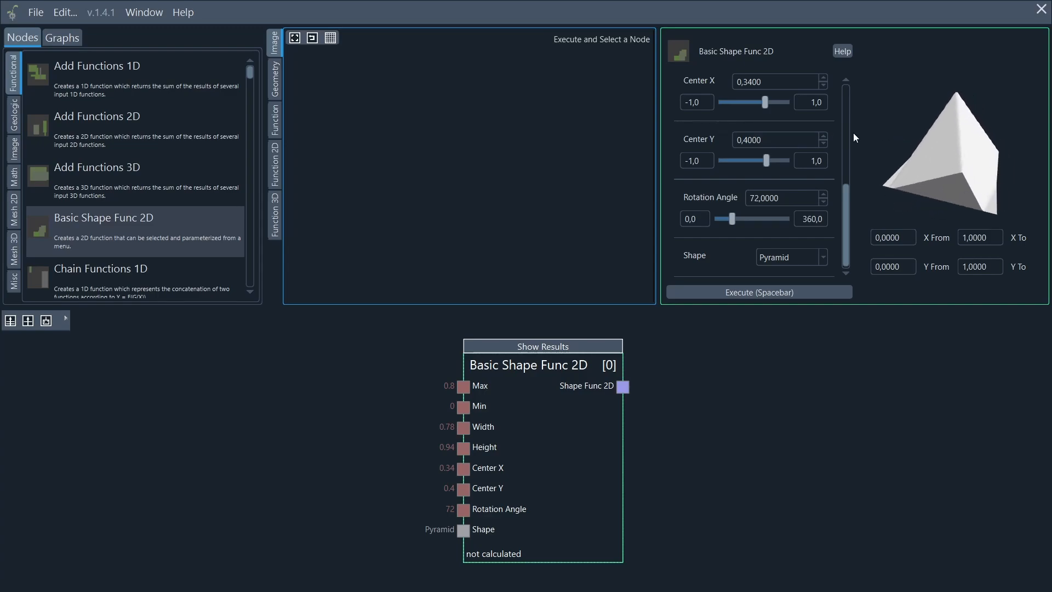
drag(886, 150, 981, 164)
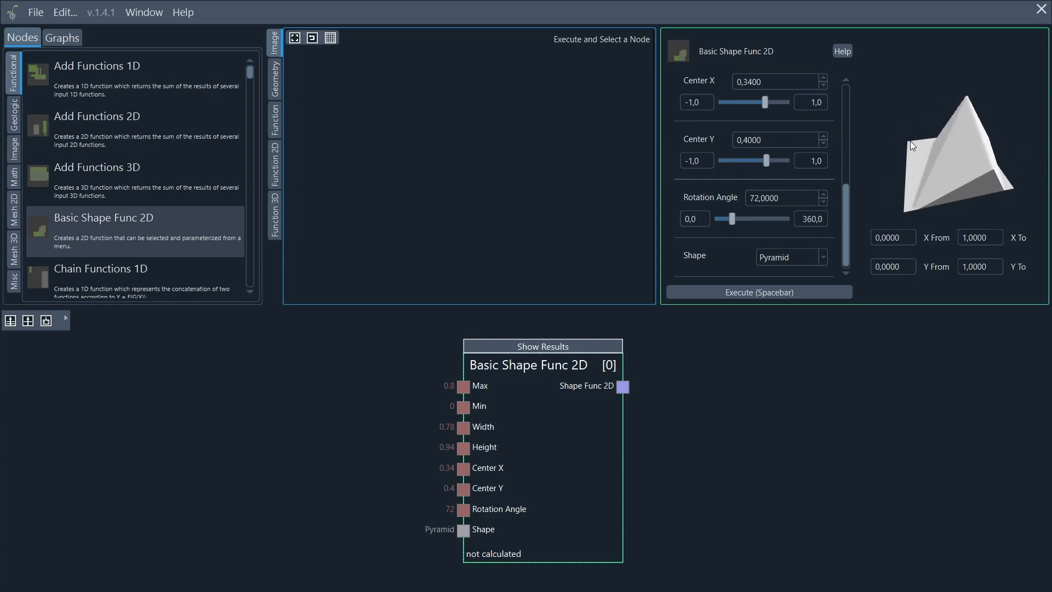
drag(912, 145, 964, 134)
drag(912, 170, 967, 152)
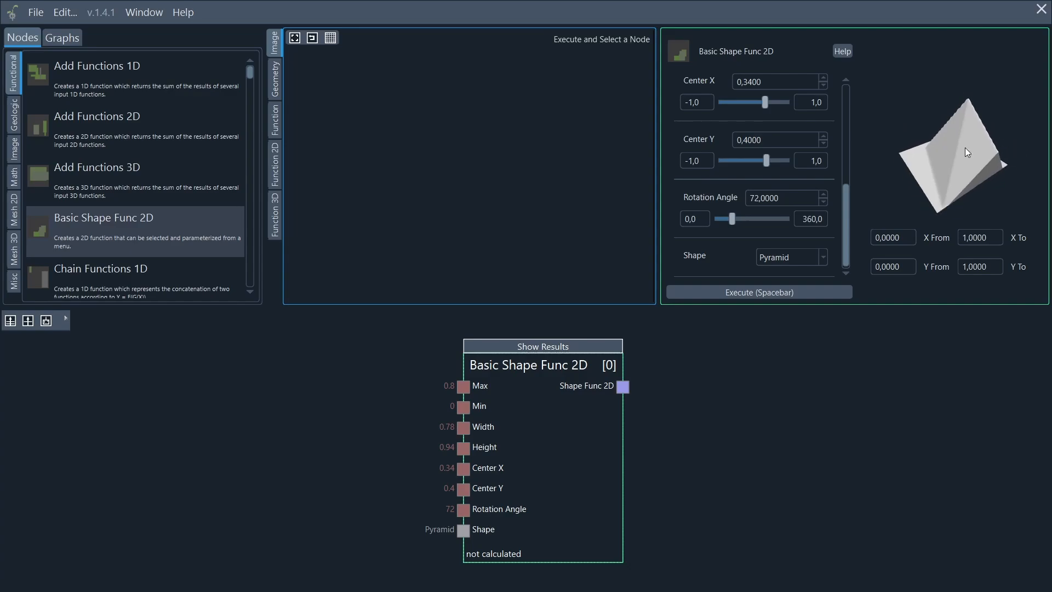
scroll(967, 153, down, 2)
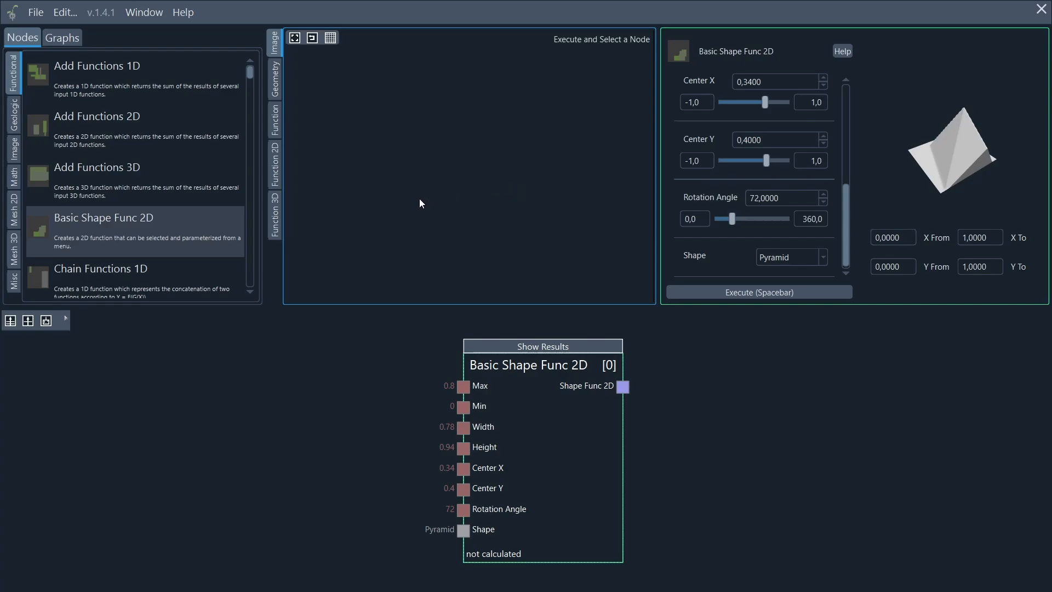
- Add a geologic Erosion node to the graph and leave a wide gap between it and the Basic Shape Func 2D node
click(17, 125)
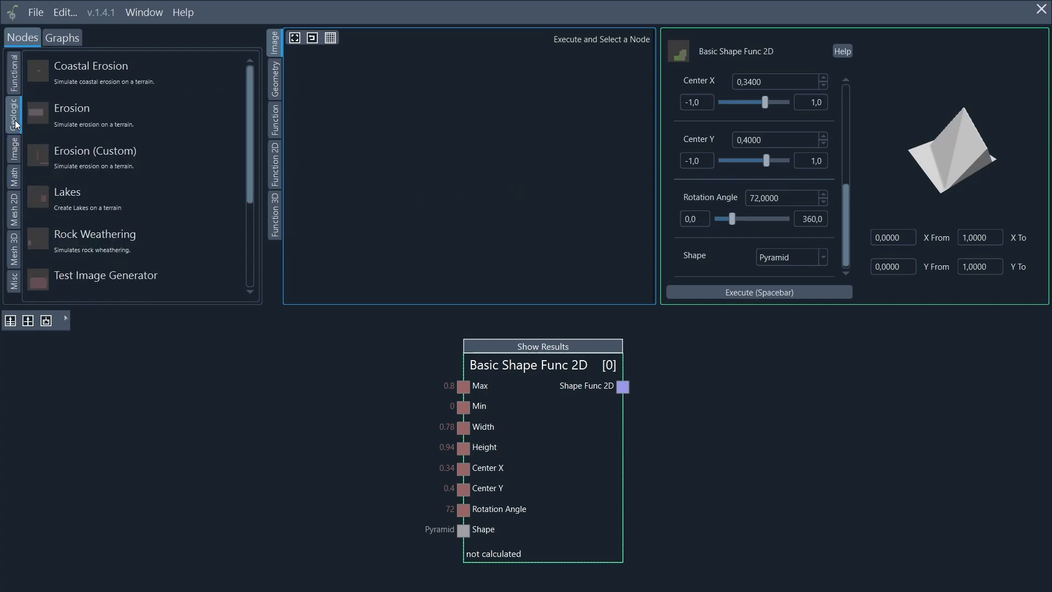
click(60, 117)
drag(60, 116, 853, 379)
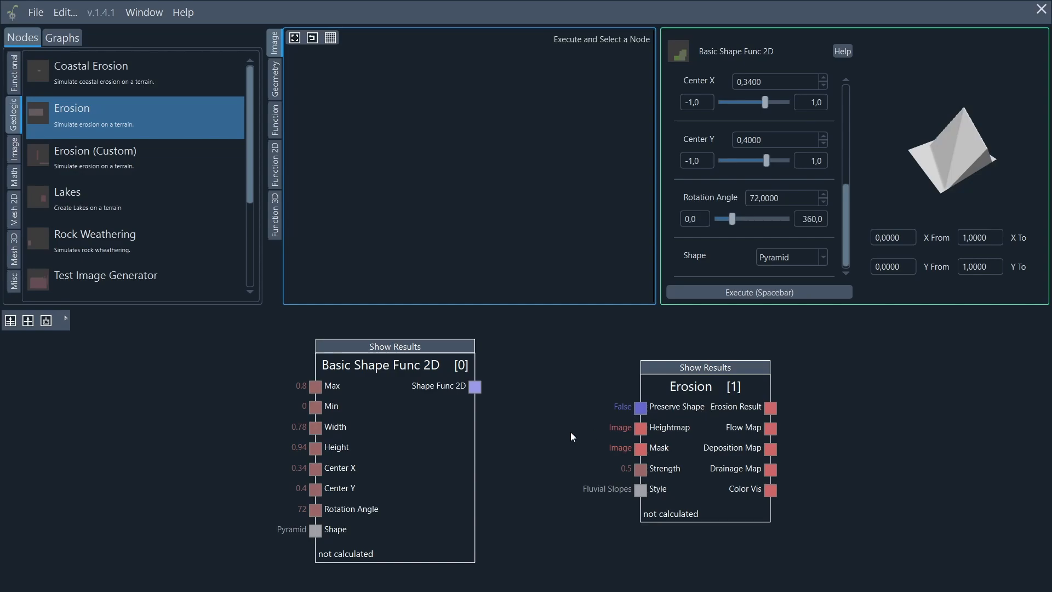
click(441, 452)
drag(439, 448, 364, 448)
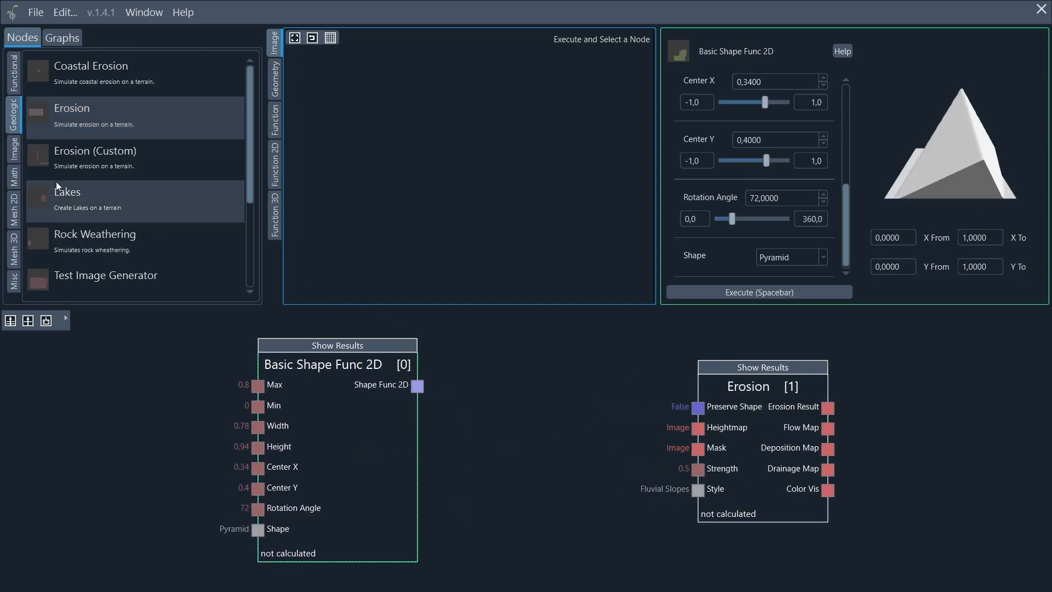
- Add an Image From 2D Function node between the Basic Shape Func 2D and Erosion nodes
click(14, 156)
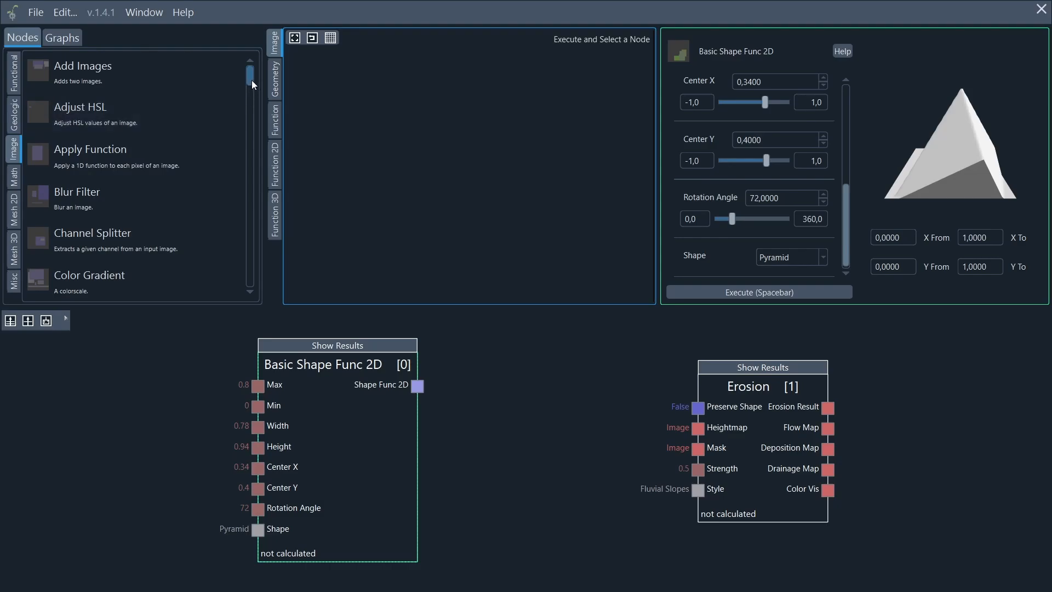
drag(249, 76, 258, 184)
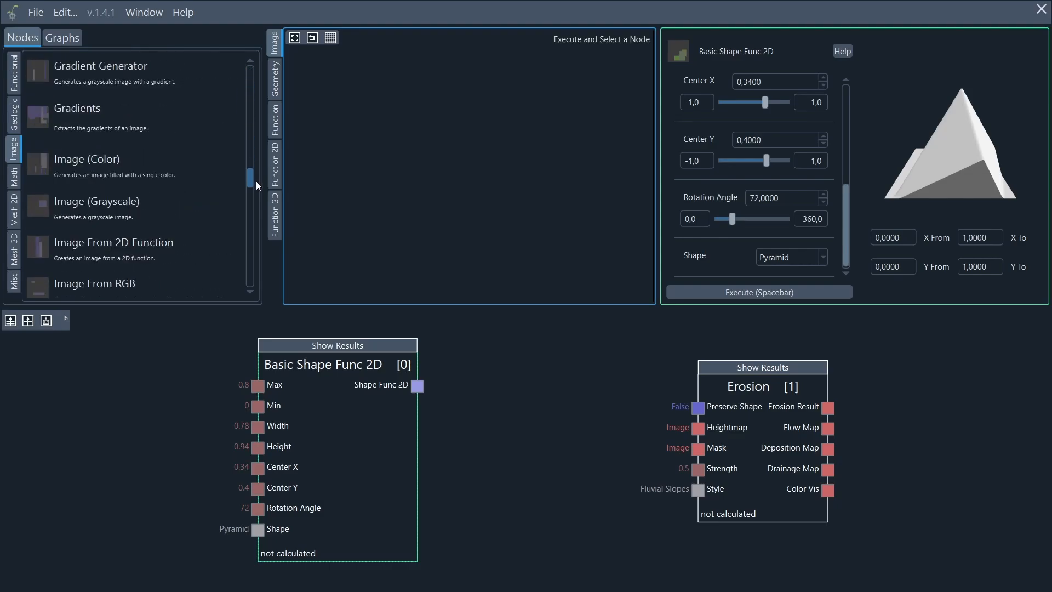
drag(115, 253, 553, 367)
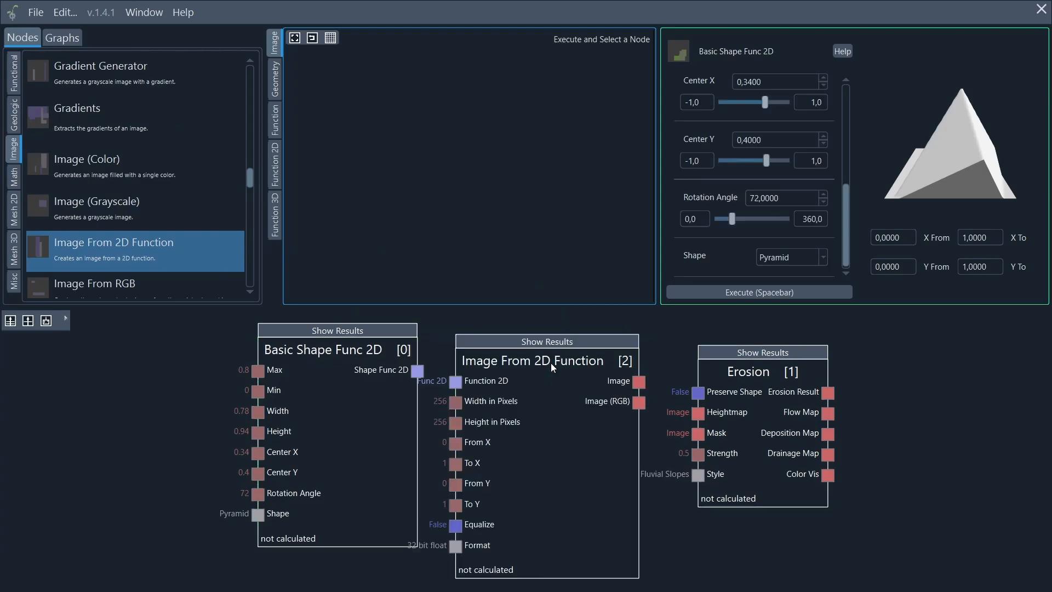
- Connect the Shape Func 2D output to the image node's Function 2D input and move the shape node farther from it
drag(416, 371, 453, 385)
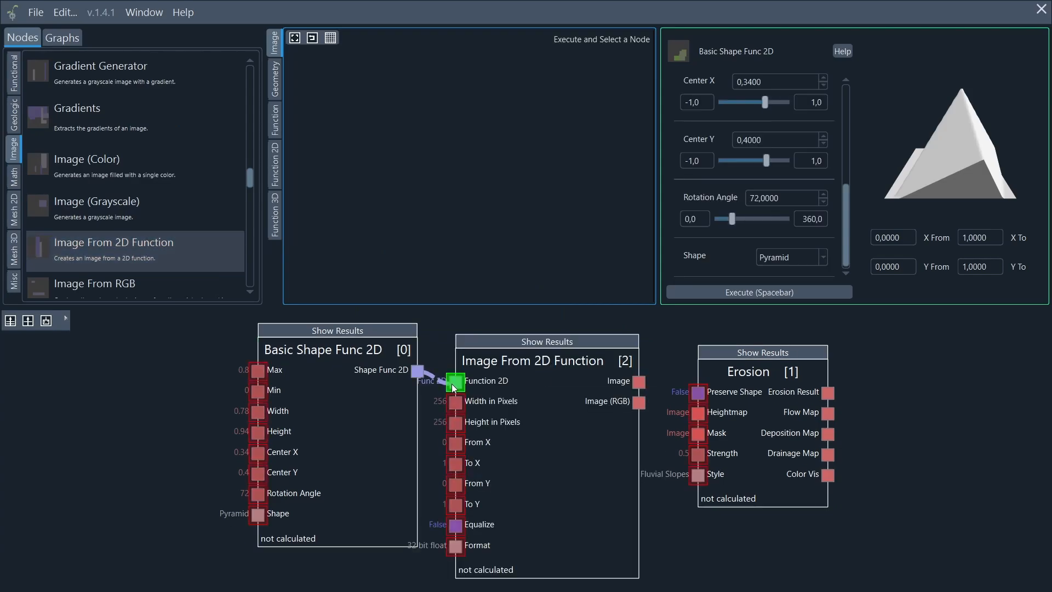
drag(453, 385, 456, 385)
mouse_move(459, 396)
mouse_down()
mouse_move(444, 423)
mouse_move(457, 544)
mouse_move(457, 382)
mouse_up()
drag(458, 386, 458, 385)
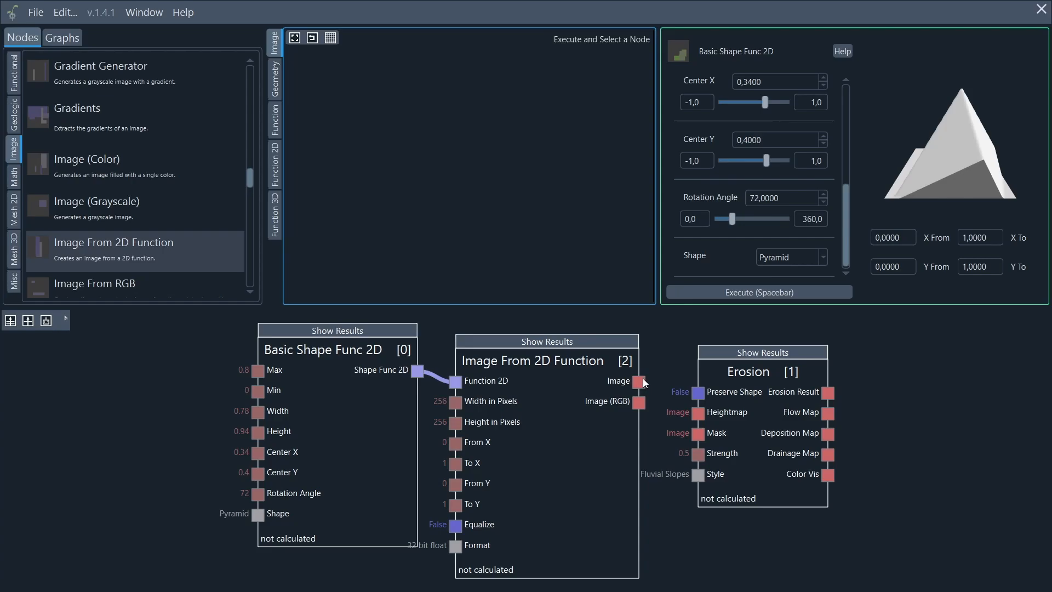
click(589, 390)
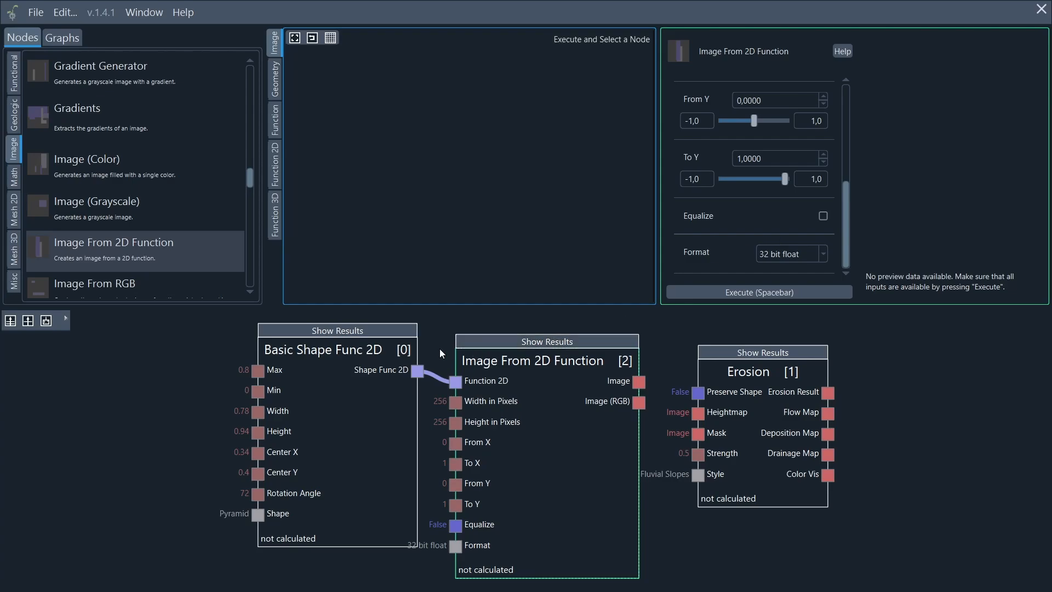
drag(379, 417, 326, 416)
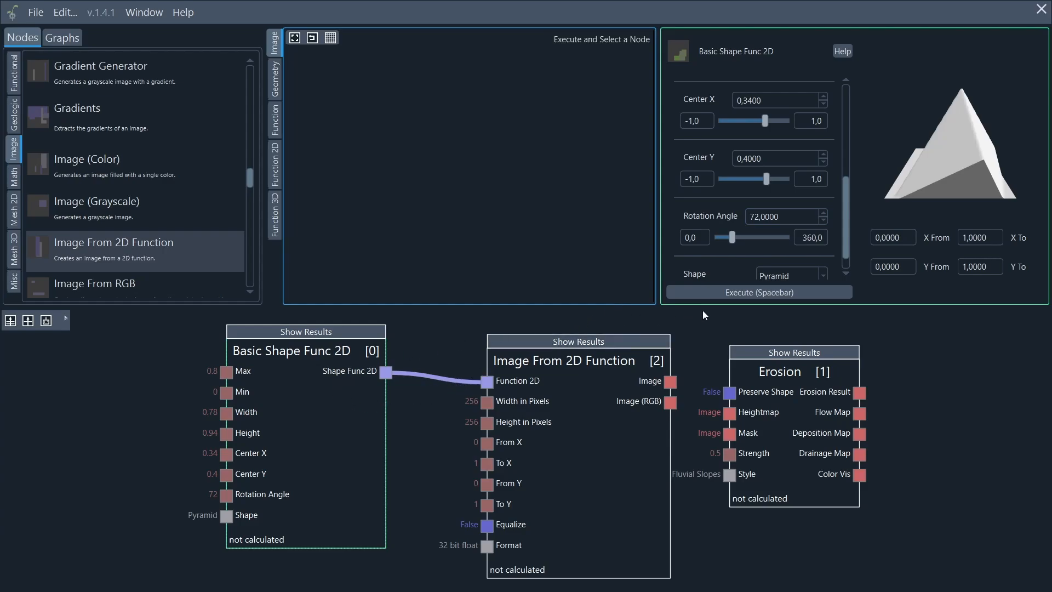
- Execute the graph and preview the Image From 2D Function node's result
click(735, 291)
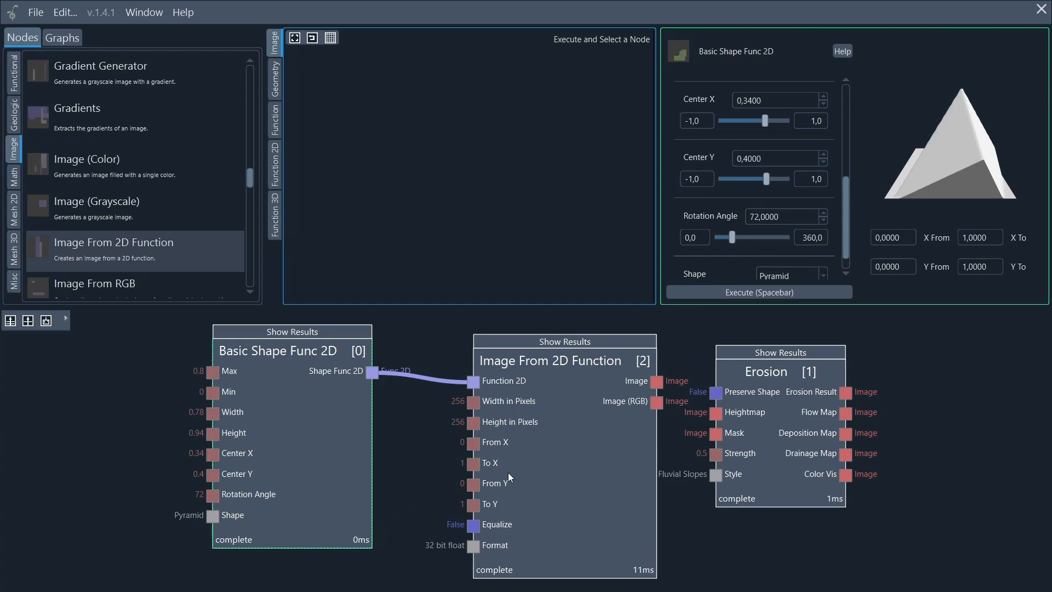
click(550, 453)
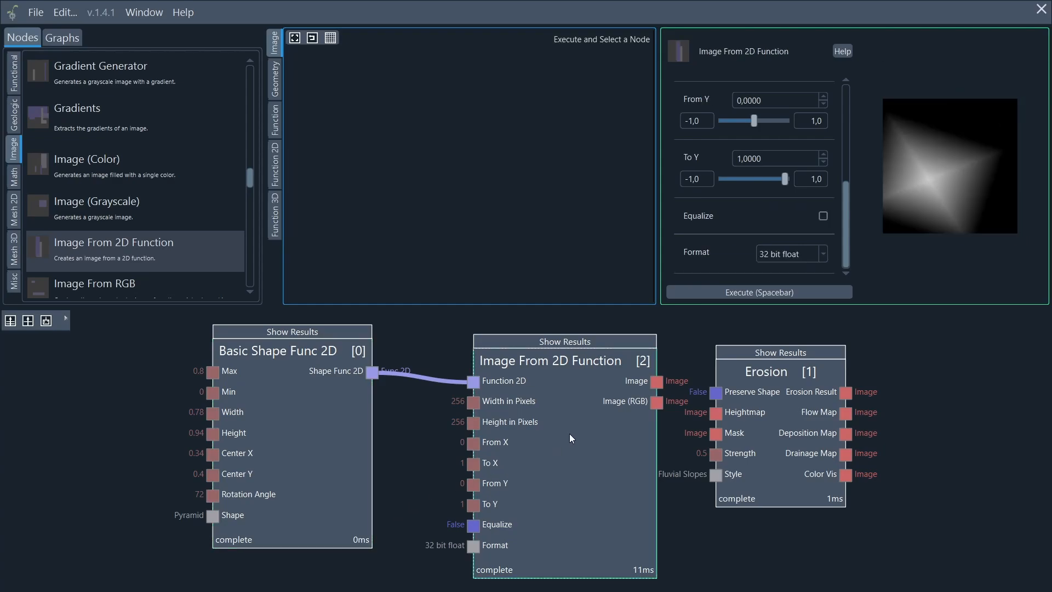
- Move the Image From 2D Function and Erosion nodes farther apart in the graph
mouse_move(570, 433)
mouse_down()
mouse_move(551, 416)
mouse_move(558, 426)
mouse_up()
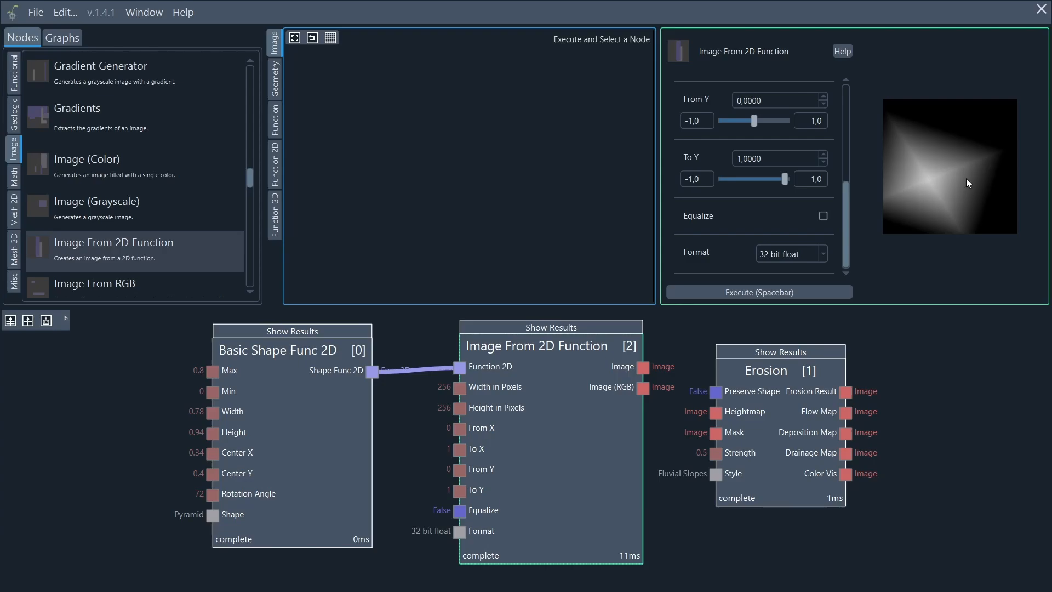
drag(784, 381, 850, 379)
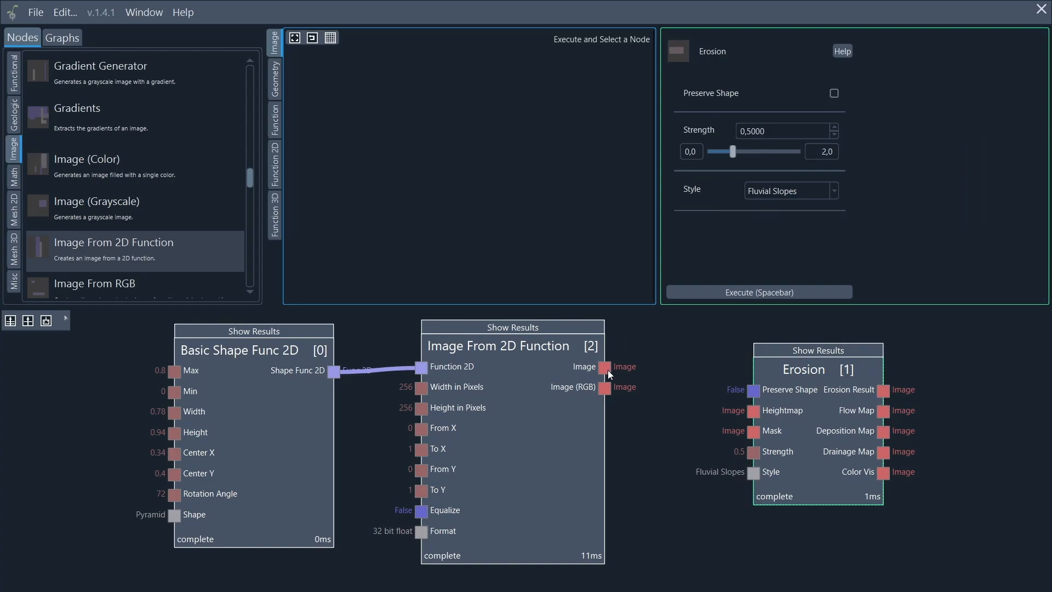
- Connect the Image output of Image From 2D Function to Erosion's Heightmap input and inspect the Erosion settings' terrain preview from several angles
drag(606, 369, 752, 418)
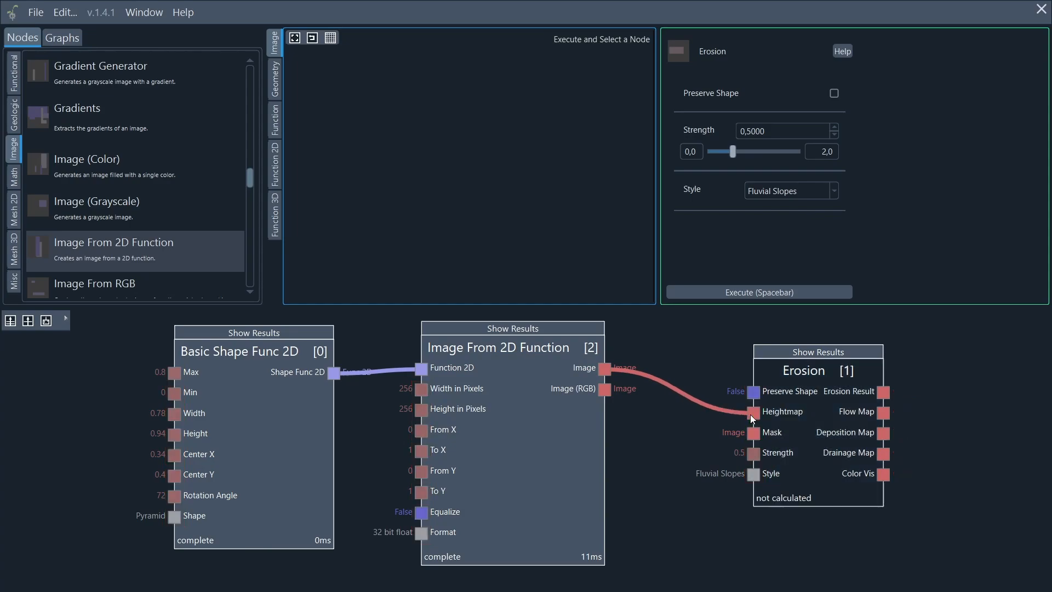
click(817, 415)
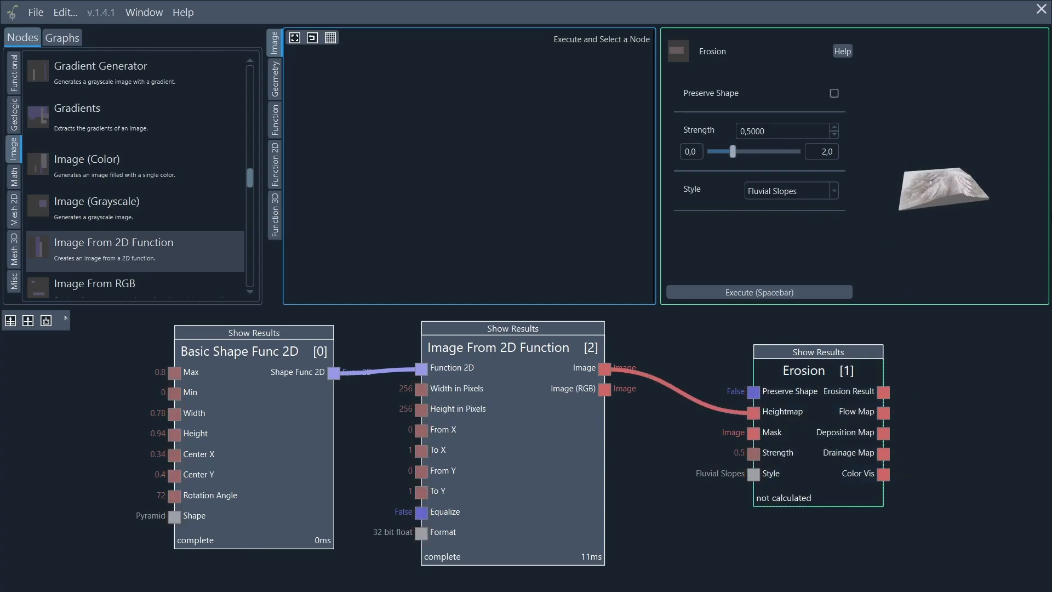
scroll(967, 209, up, 5)
drag(962, 212, 832, 91)
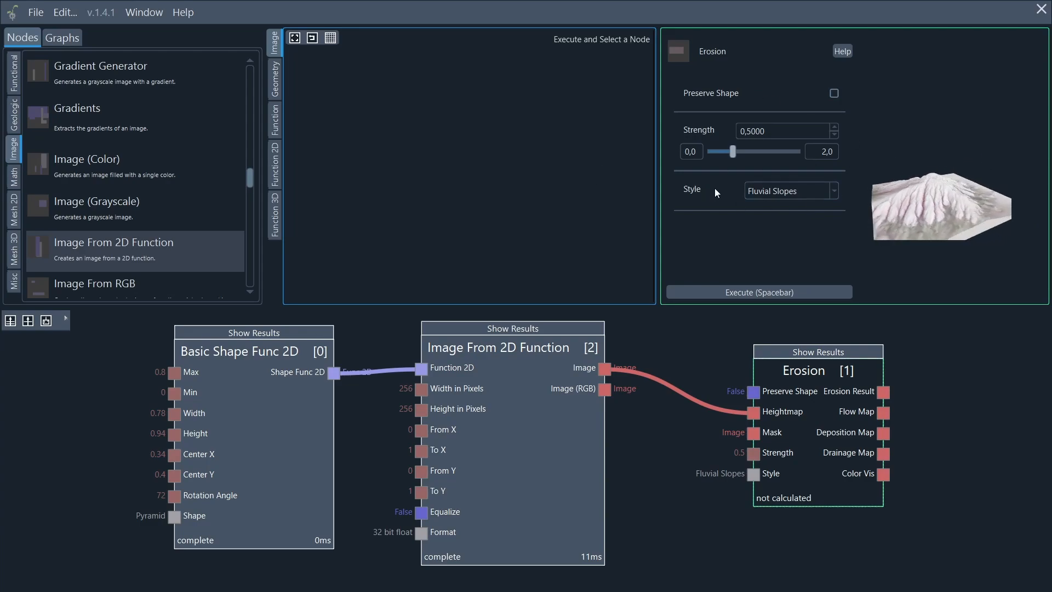
drag(969, 193, 454, 177)
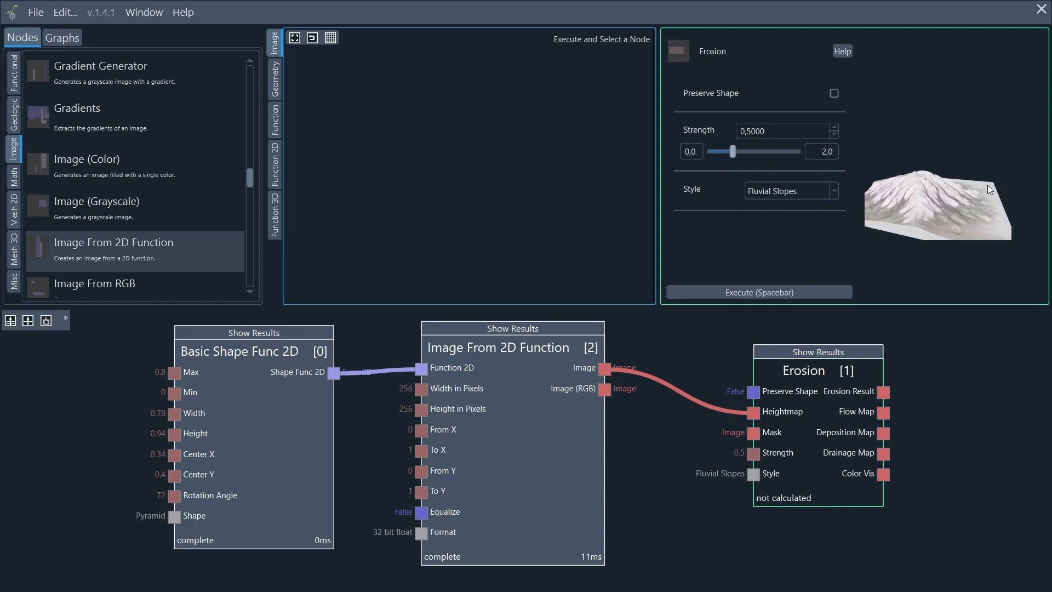
drag(989, 190, 470, 173)
drag(977, 206, 566, 149)
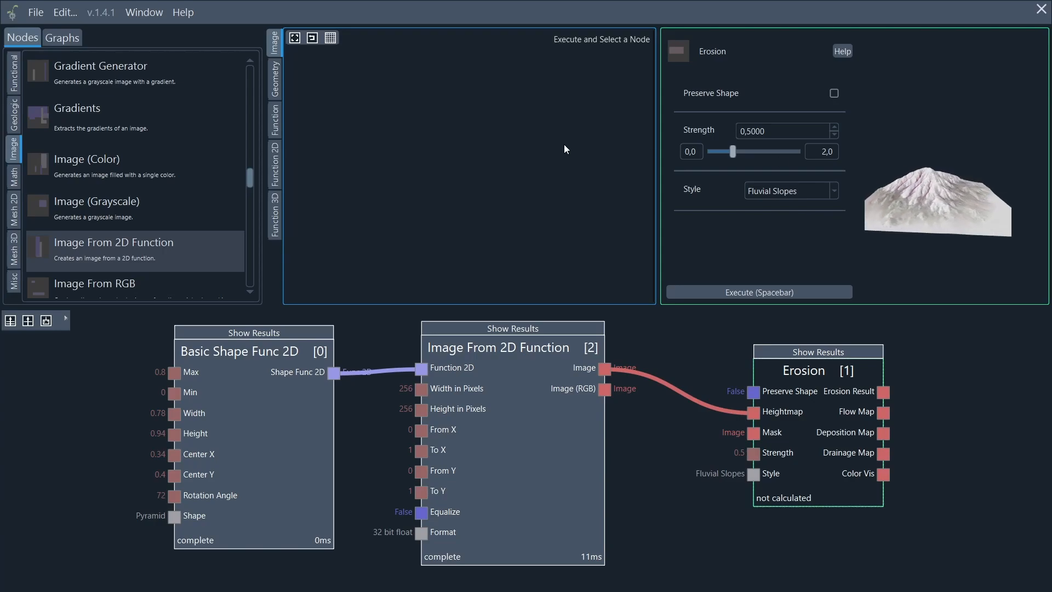
drag(945, 219, 546, 187)
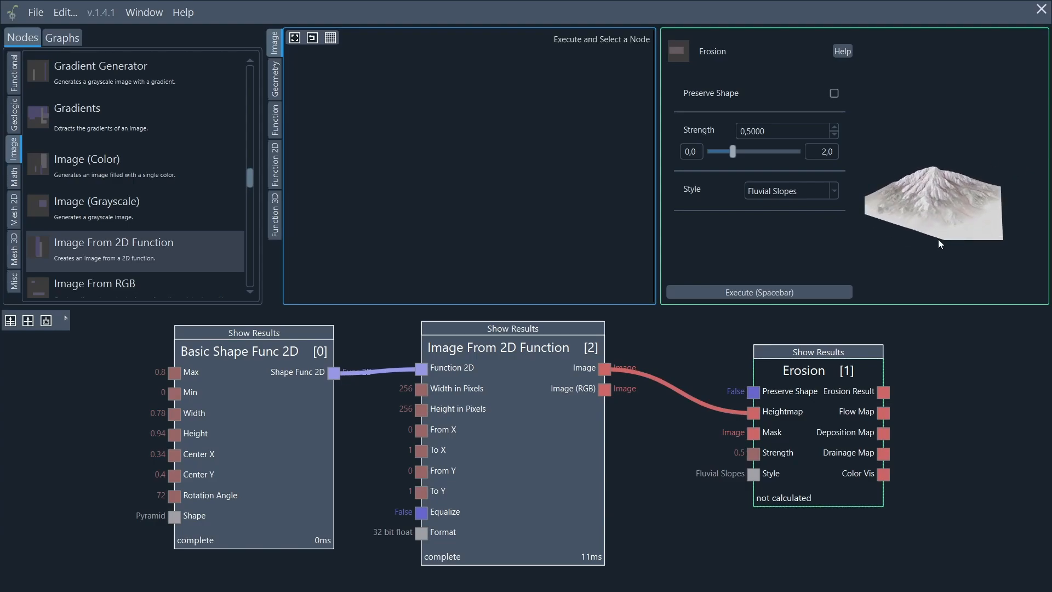
- Execute the graph and show the Erosion node's result as 3D geometry, examining the eroded terrain from several sides
click(758, 292)
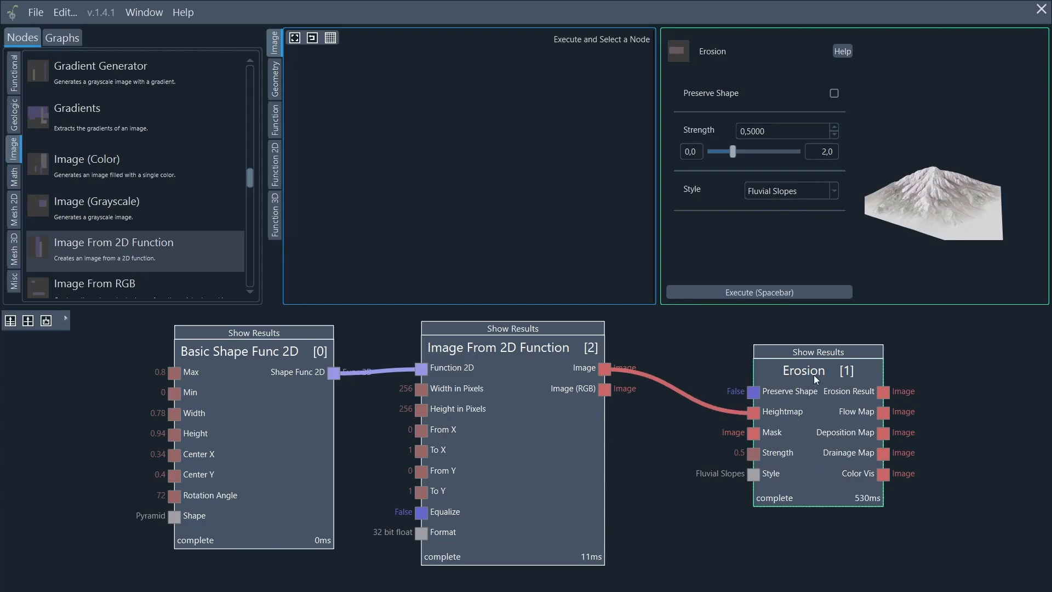
click(812, 354)
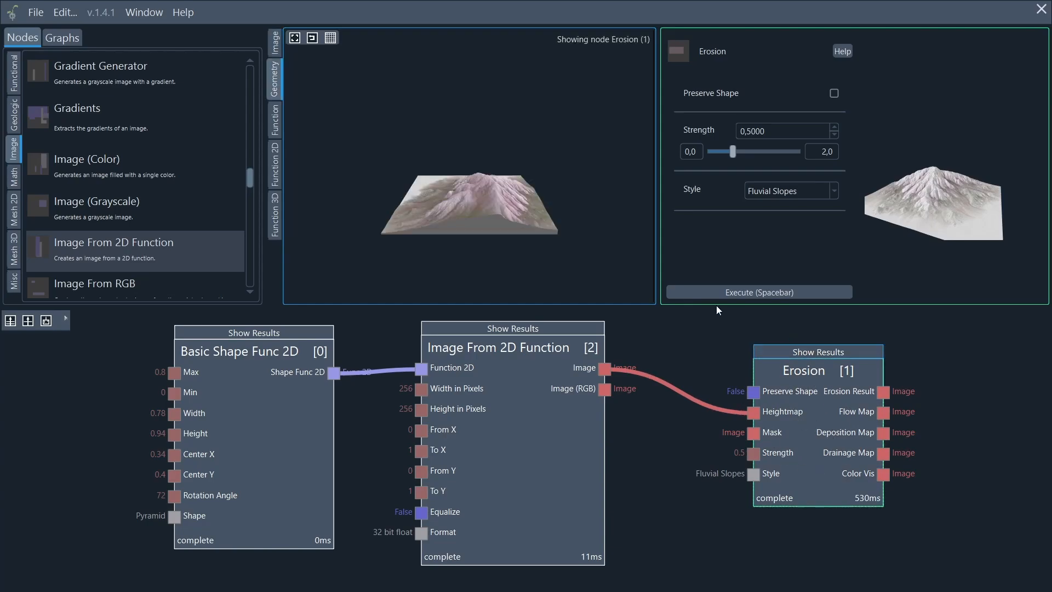
drag(391, 167, 620, 222)
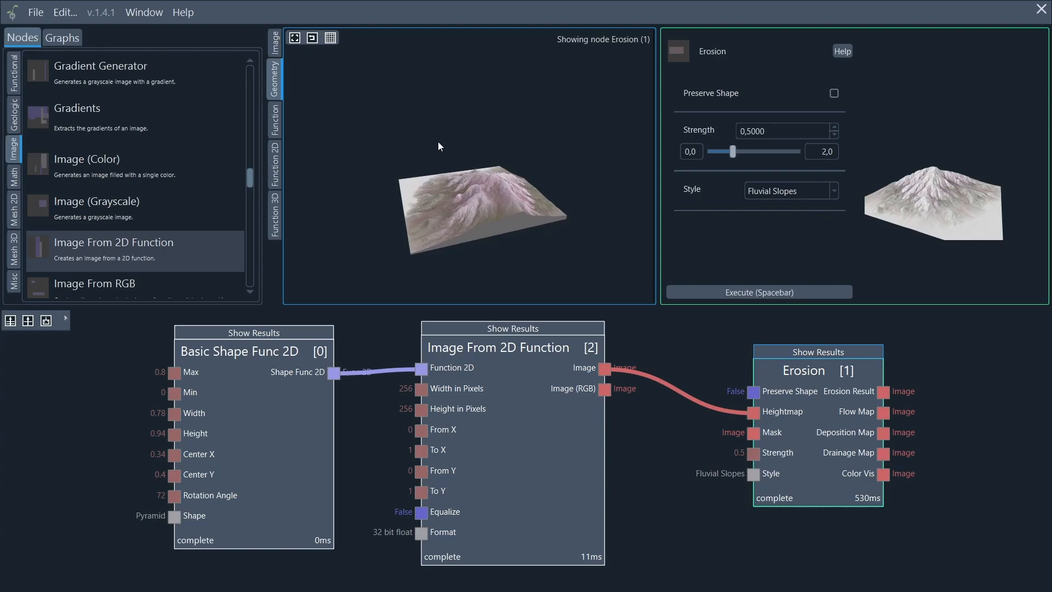
drag(439, 143, 599, 189)
drag(406, 174, 677, 189)
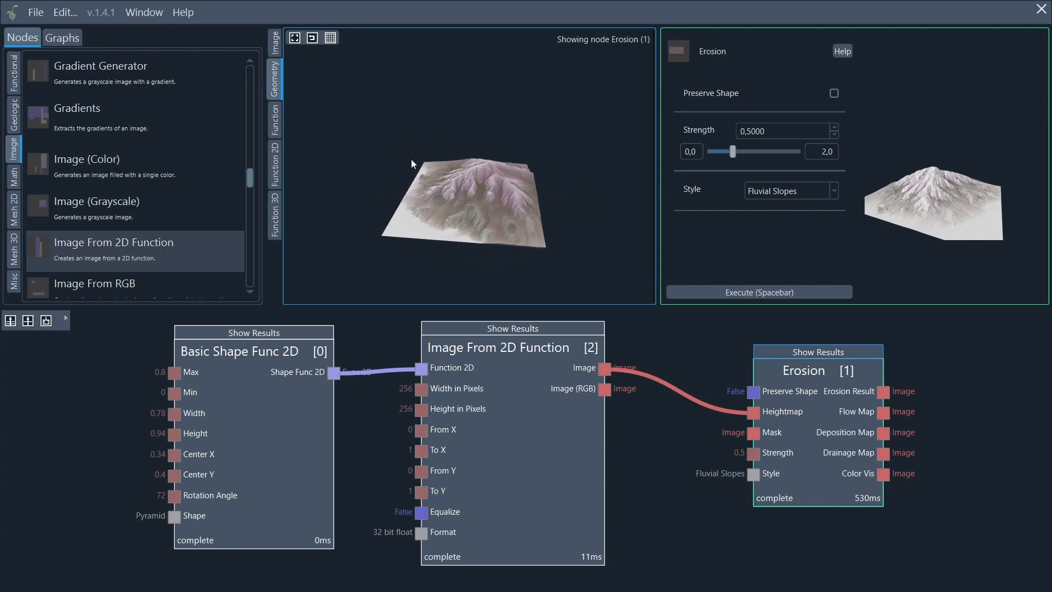
drag(412, 163, 652, 212)
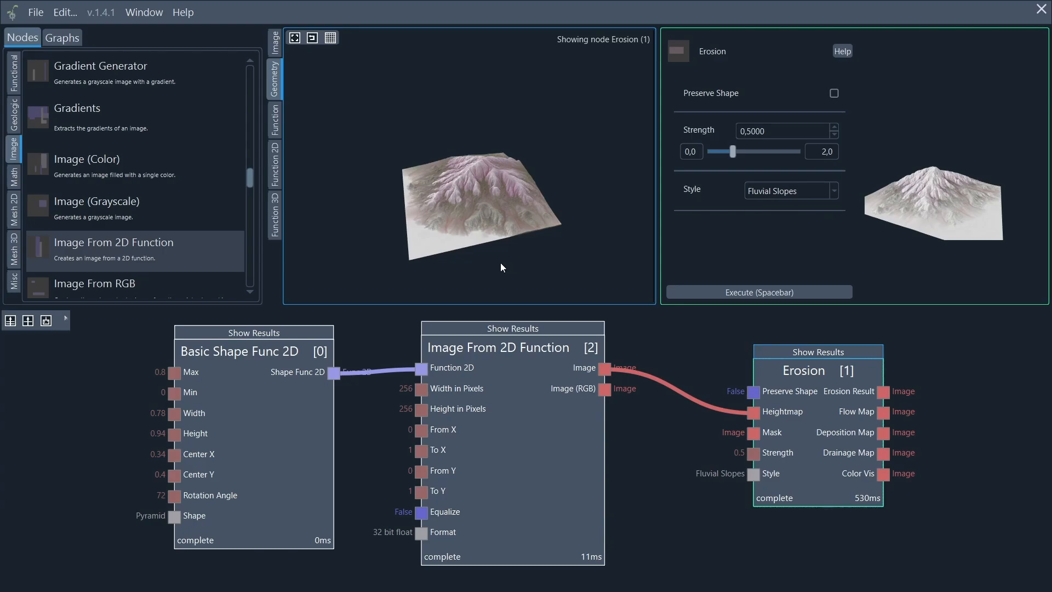
- Review the Basic Shape Func 2D node's pyramid result and the Image From 2D Function node's image result
click(240, 334)
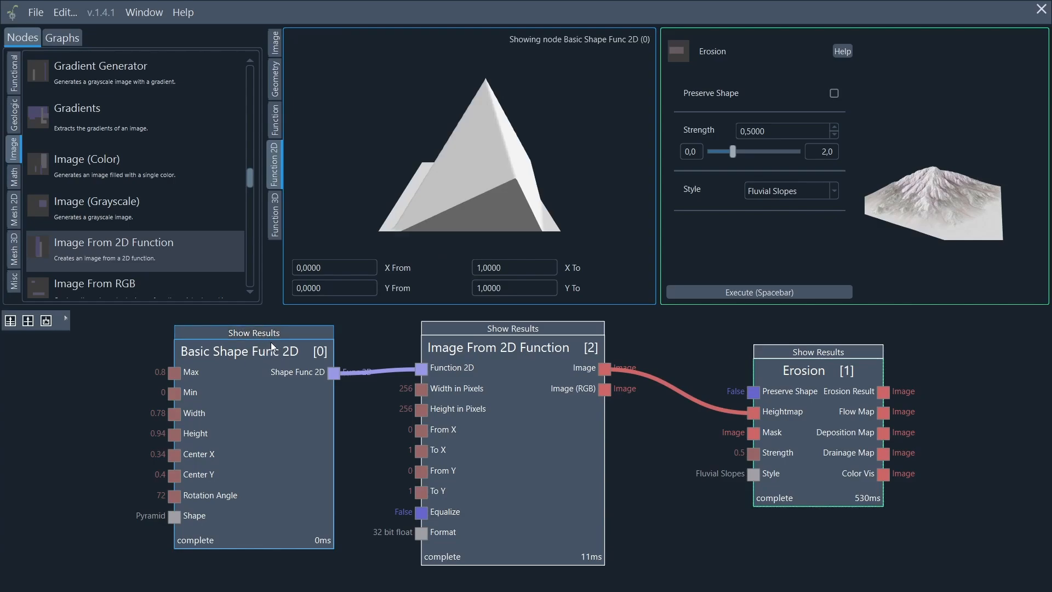
drag(354, 140, 613, 168)
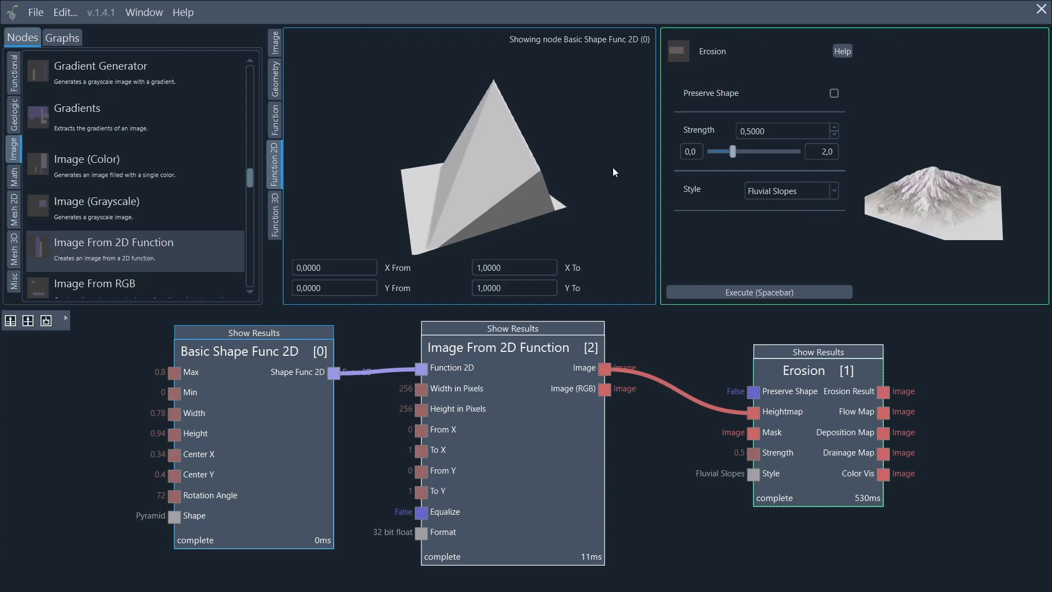
click(512, 327)
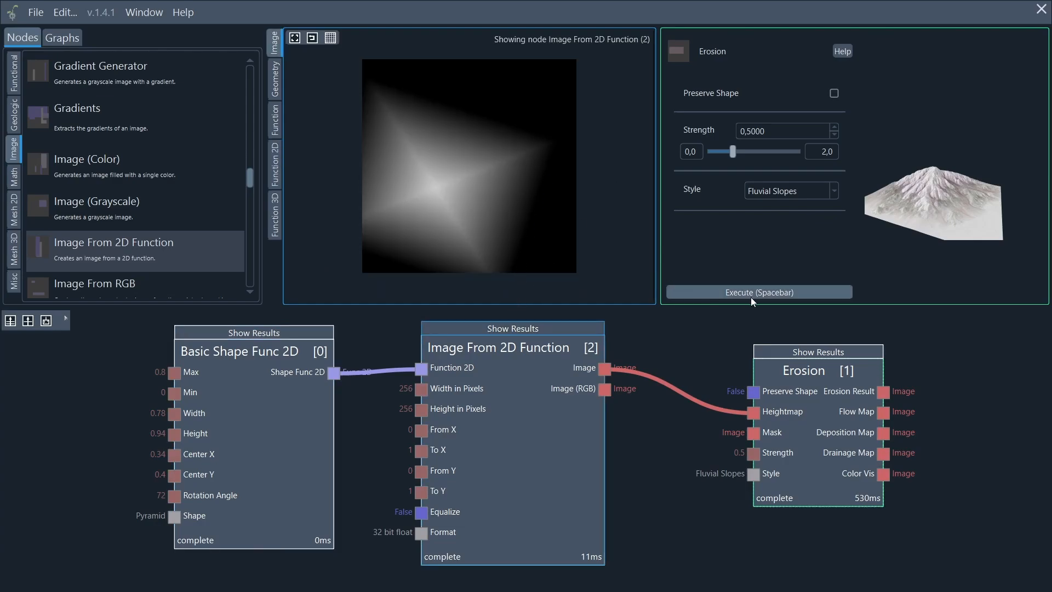
- Show the Erosion node's result again and examine the terrain's eroded slopes up close
click(804, 351)
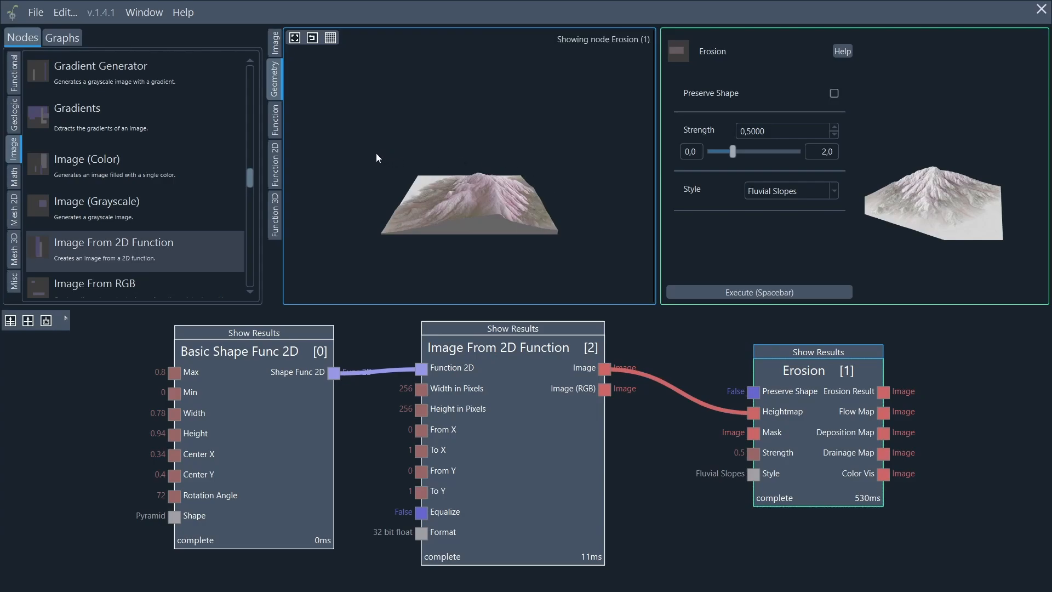
drag(364, 154, 598, 219)
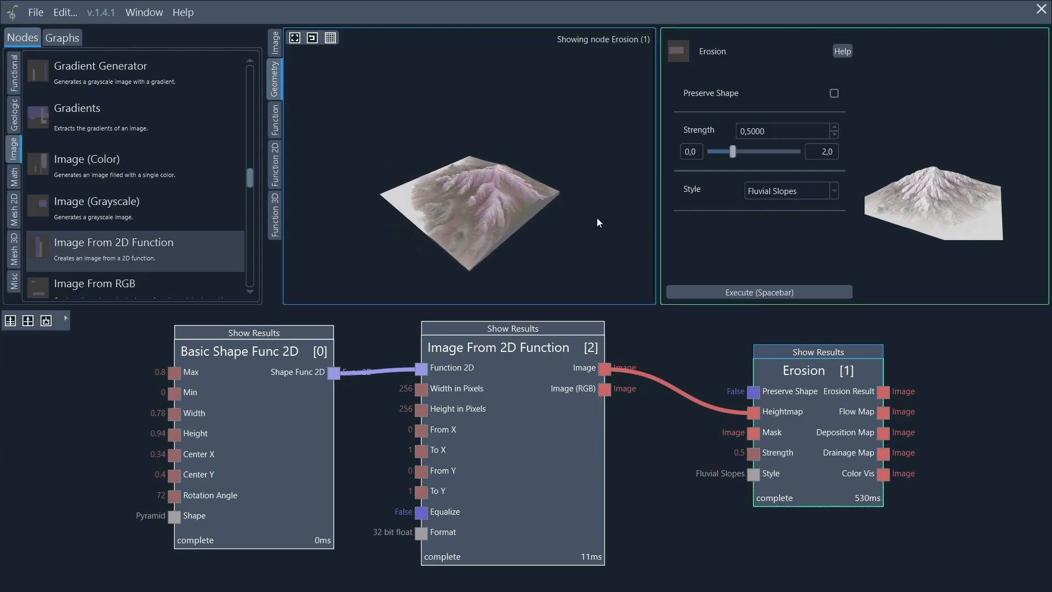
drag(389, 185, 661, 133)
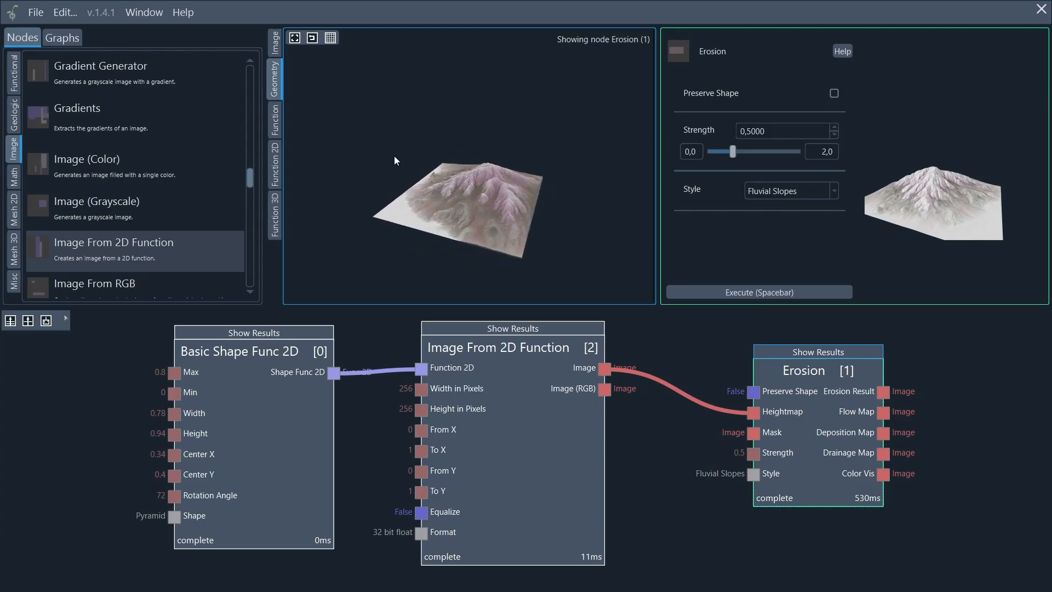
drag(376, 171, 535, 174)
scroll(502, 199, up, 3)
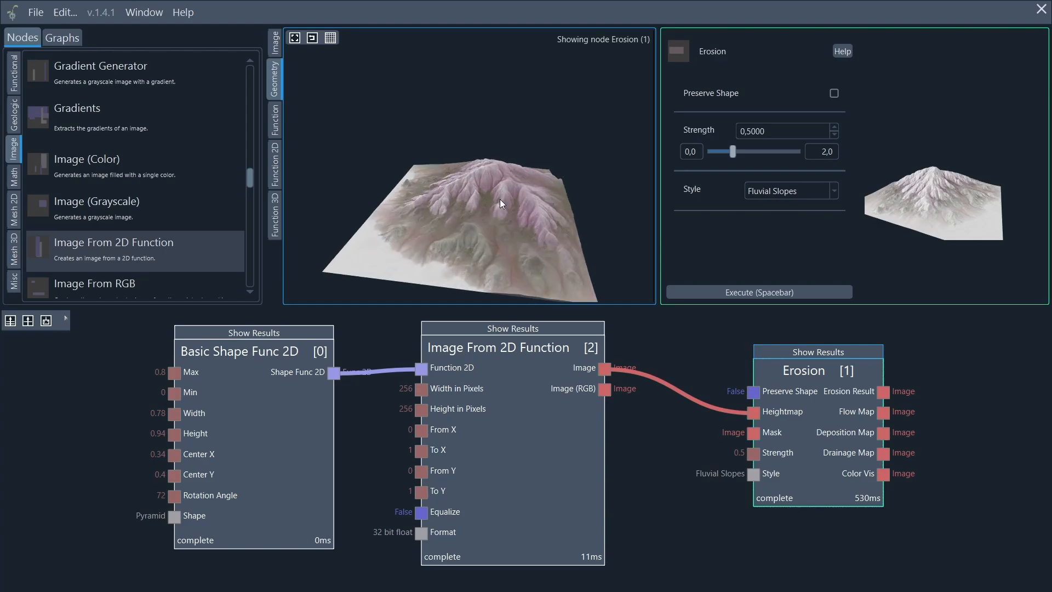